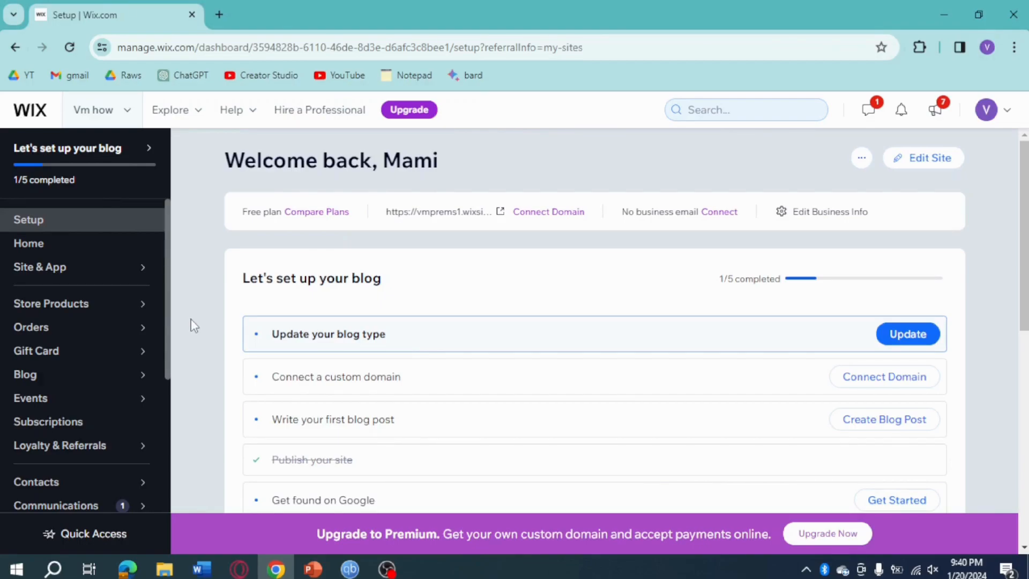
Search the App Market for "wix online program" and open the Wix Online Programs app page.
scroll(124, 375, "down", 5)
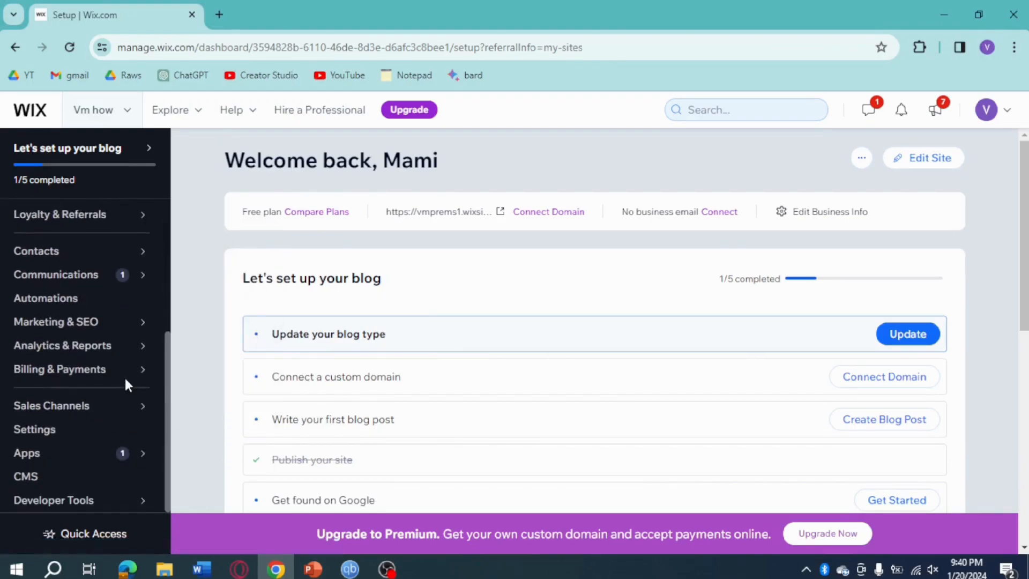
left_click(109, 459)
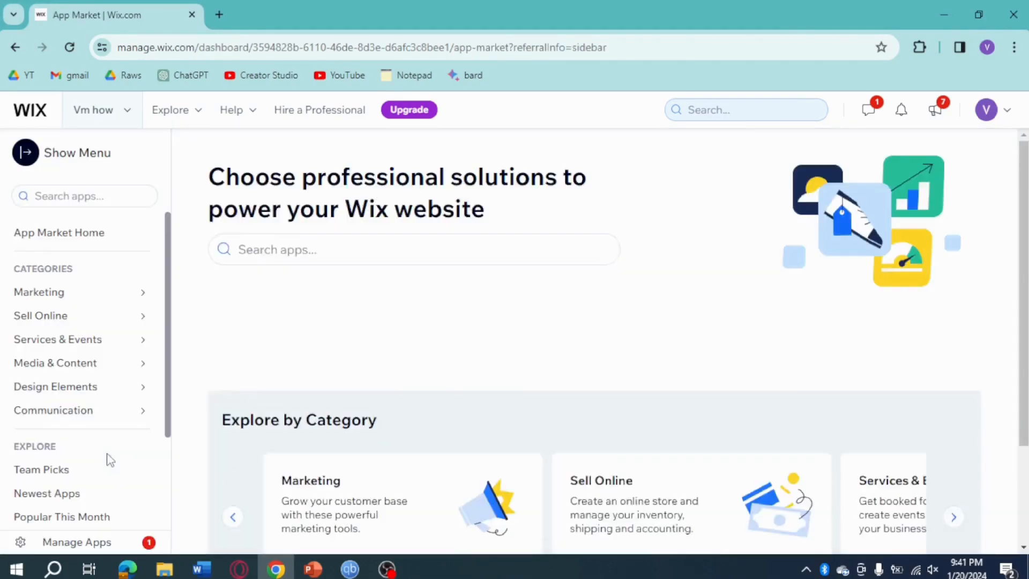
left_click(331, 254)
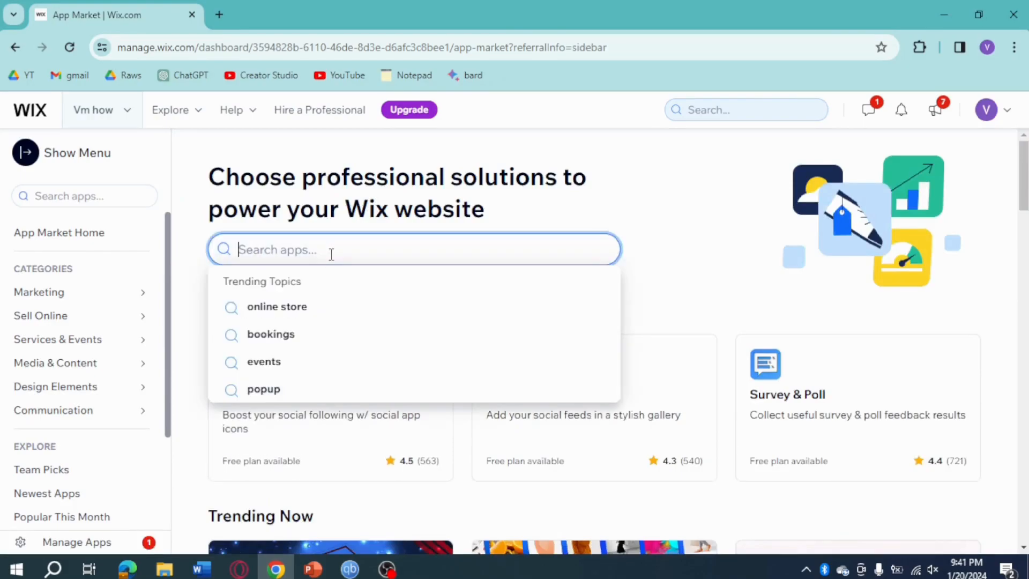
type("wix o")
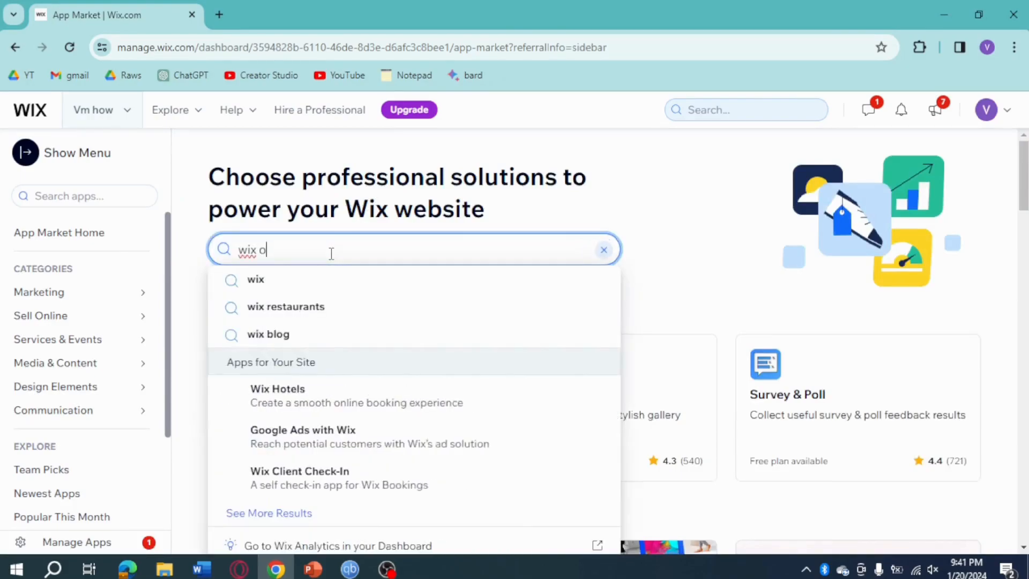
type("nline program")
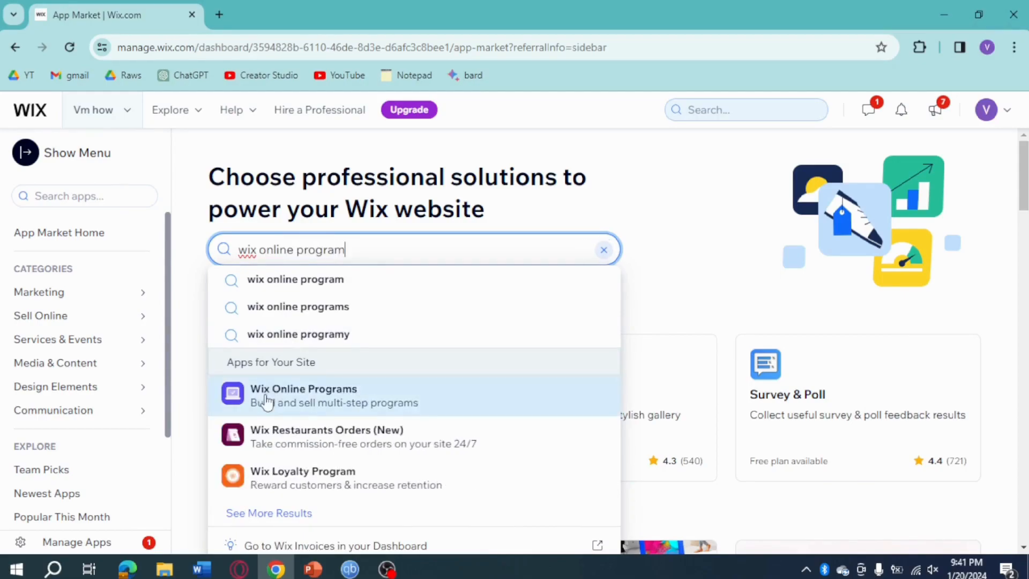
left_click(340, 399)
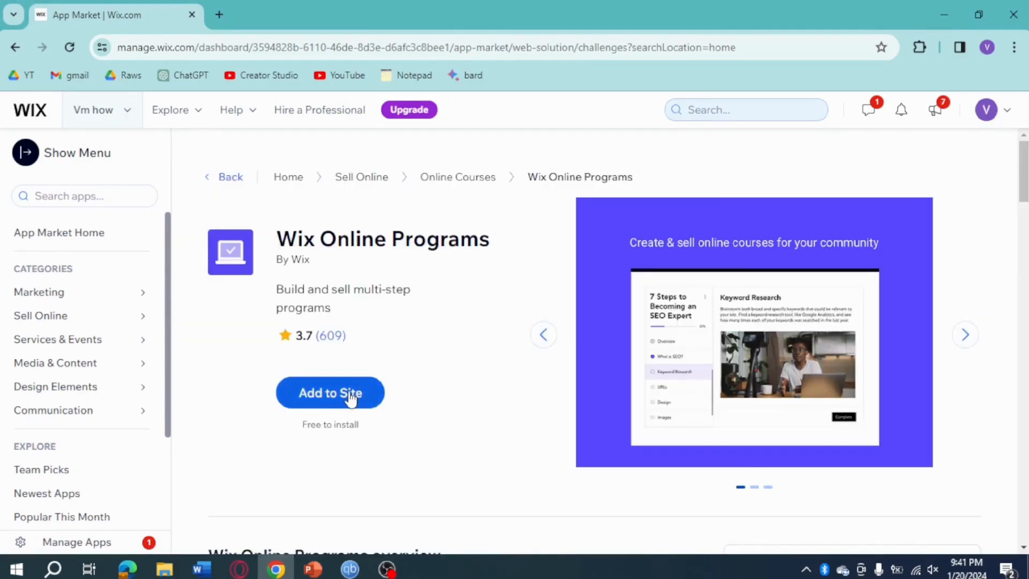
Install Wix Online Programs on the site and open the app in the site editor.
left_click(350, 396)
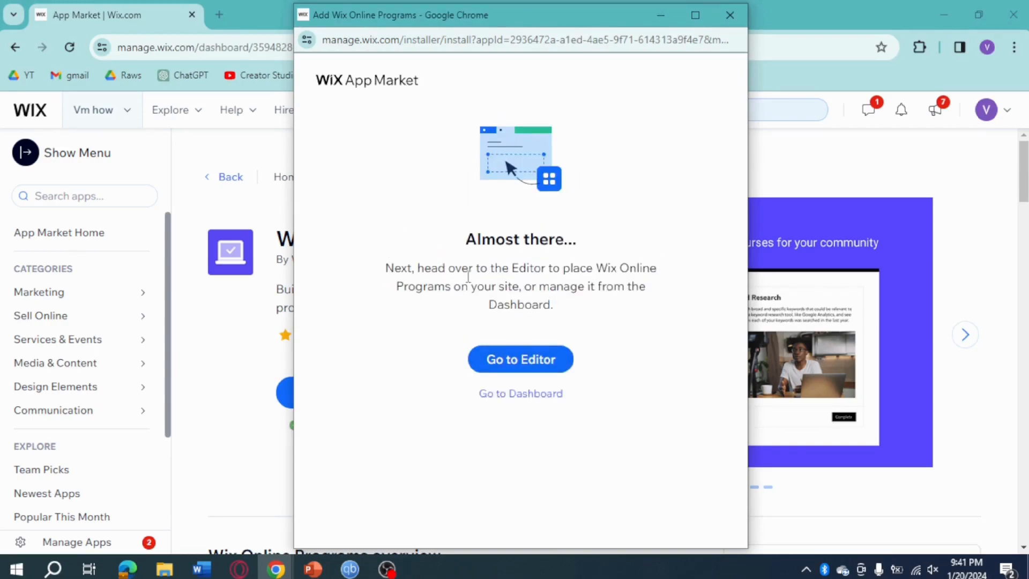
left_click(514, 368)
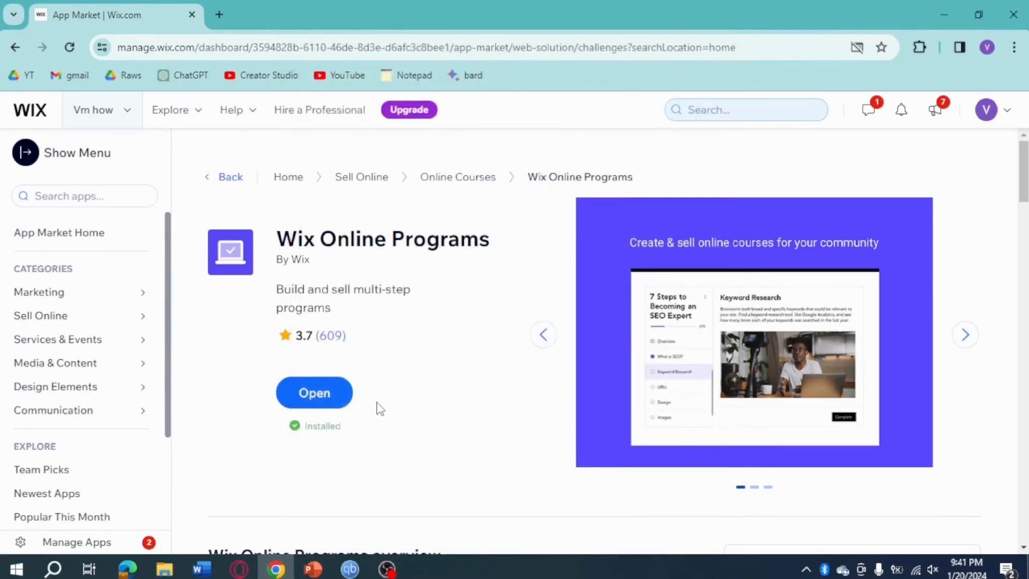
left_click(328, 394)
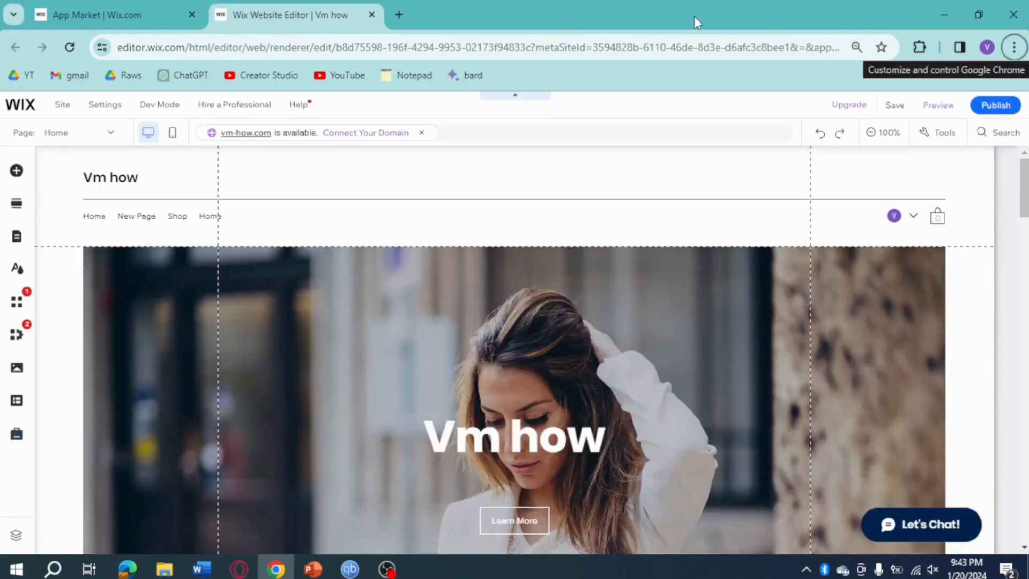
Complete the Wix Online Programs setup in the editor by adding the app to the site.
left_click(17, 335)
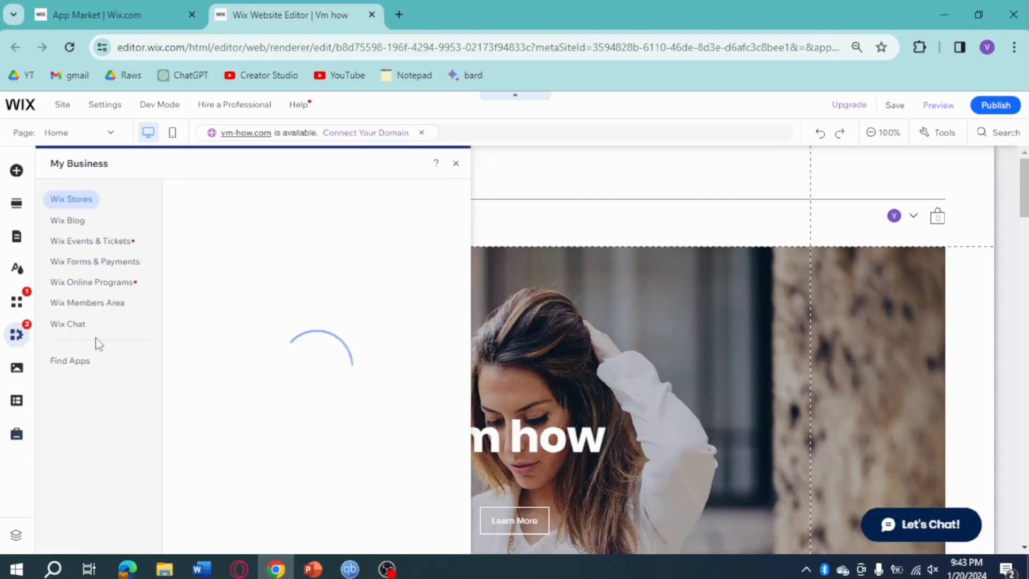
left_click(110, 289)
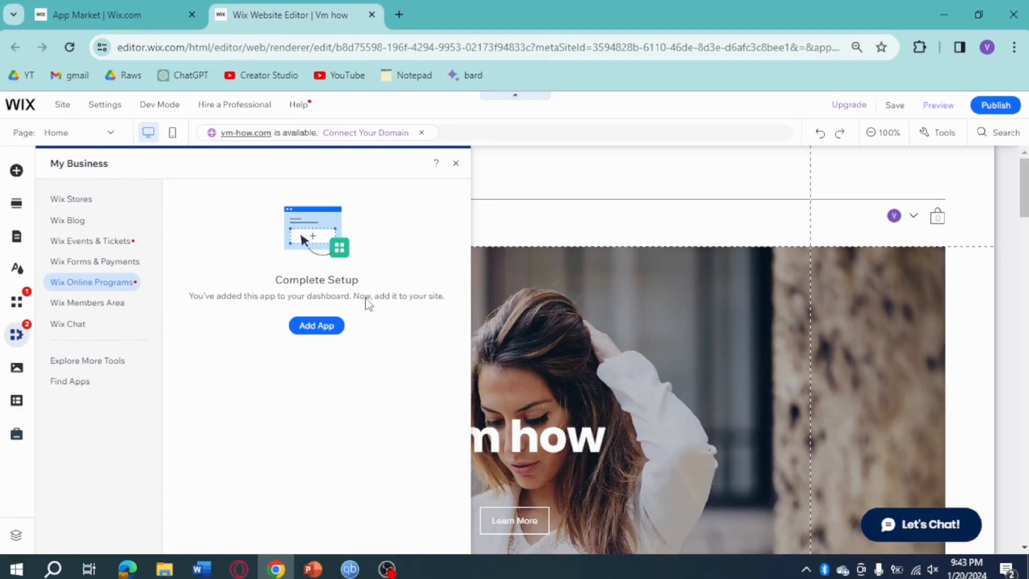
left_click(329, 329)
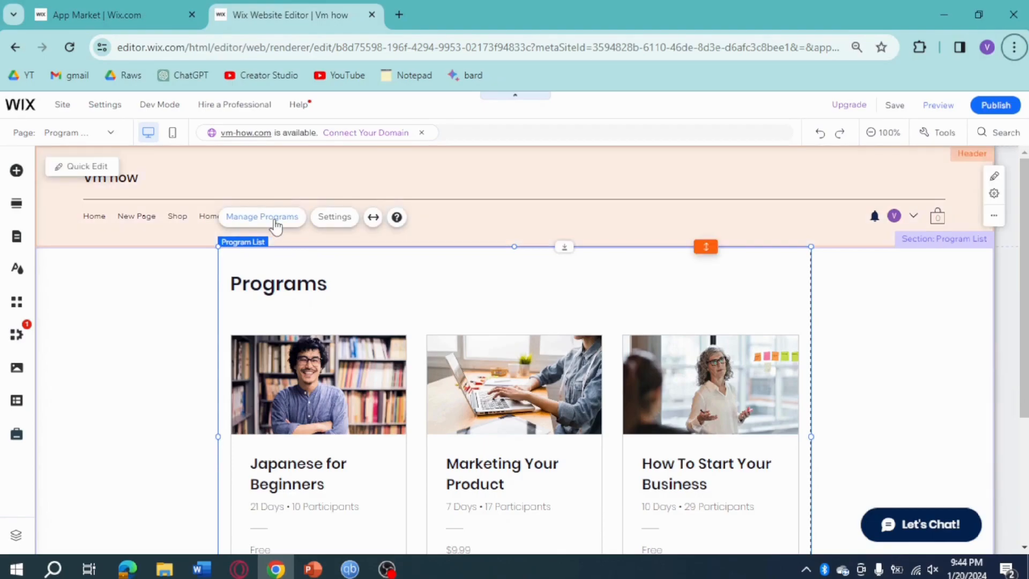
Start creating a program from the Program List's management dashboard, choosing Online Course as its type.
left_click(276, 224)
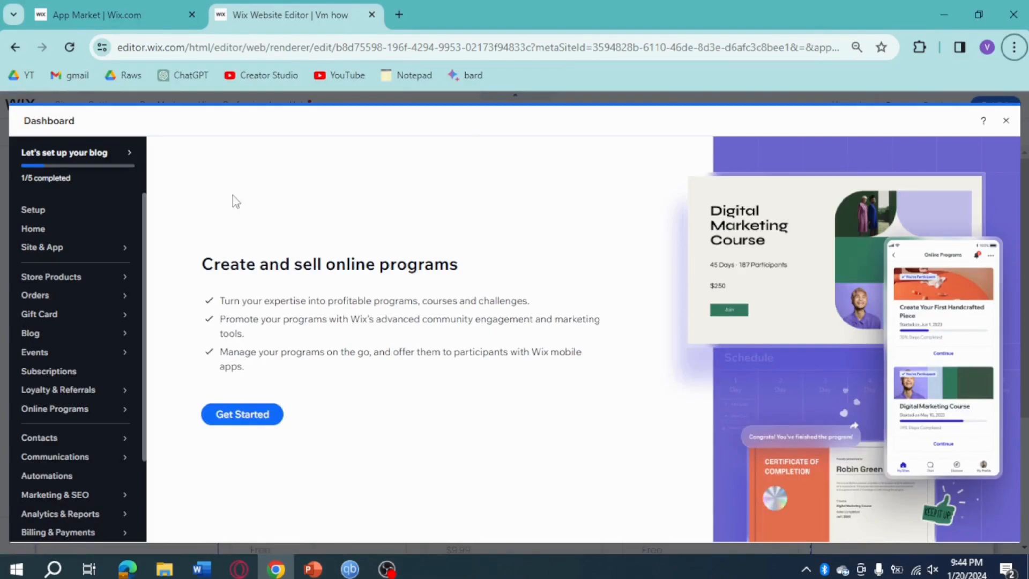
left_click(227, 419)
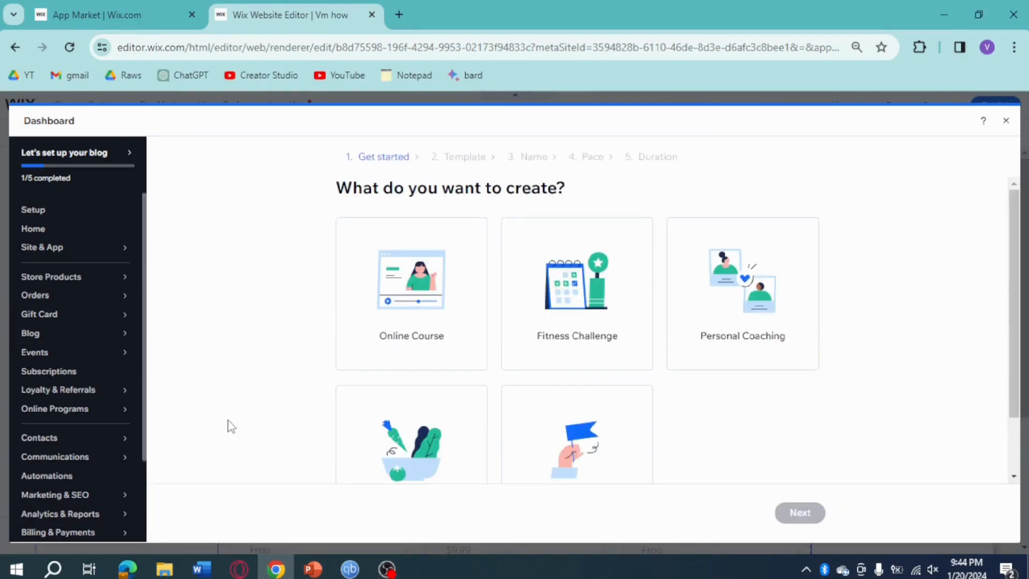
left_click(465, 306)
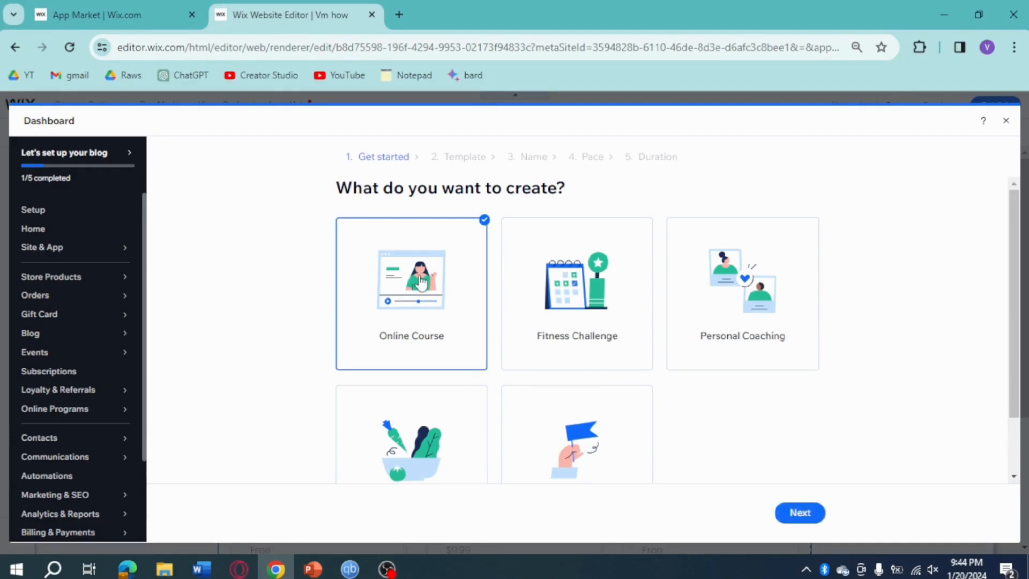
scroll(328, 403, "down", 2)
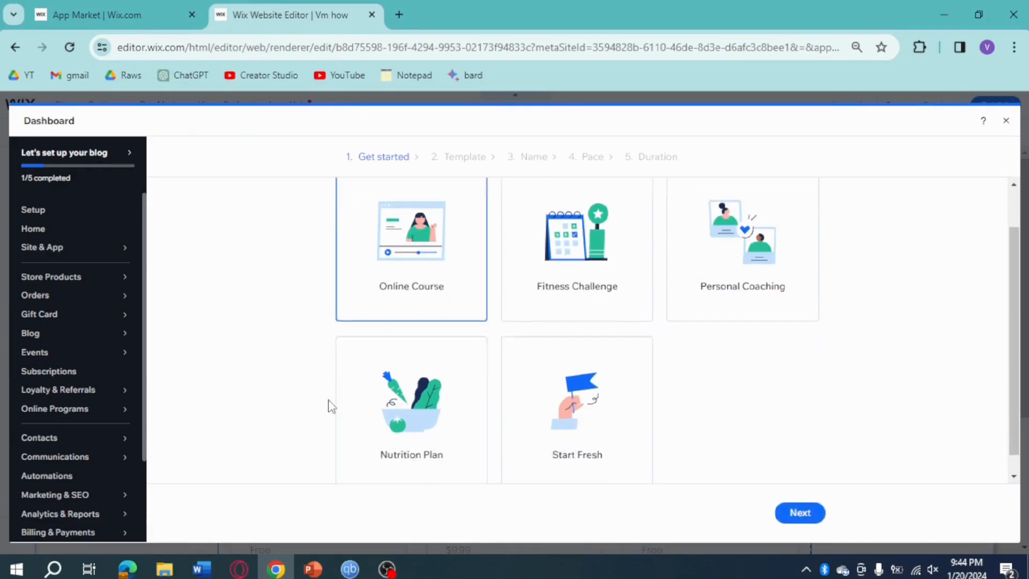
left_click(803, 511)
Create the program from the Healthy Baking Basics template.
scroll(801, 385, "up", 1)
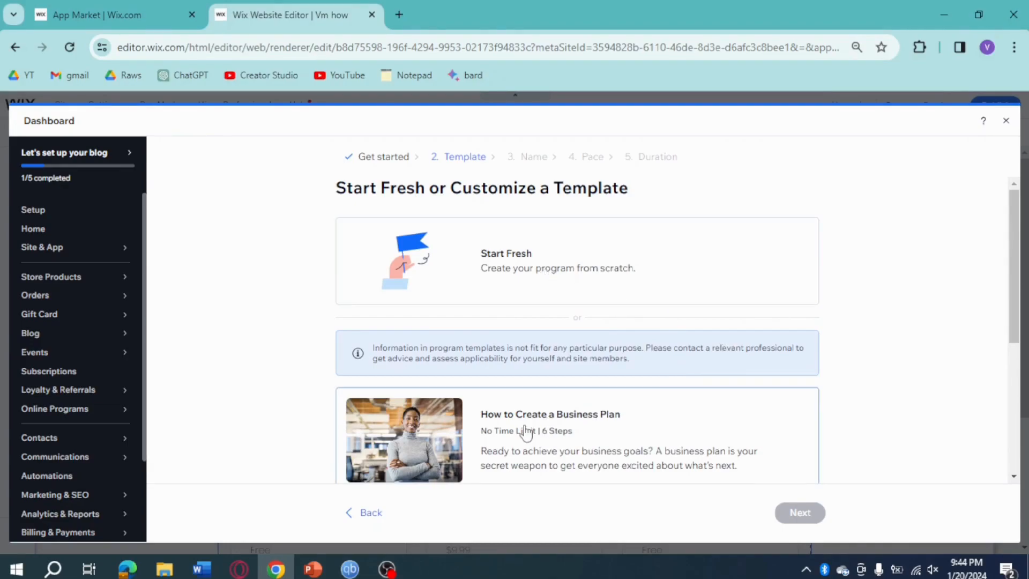
scroll(528, 432, "down", 4)
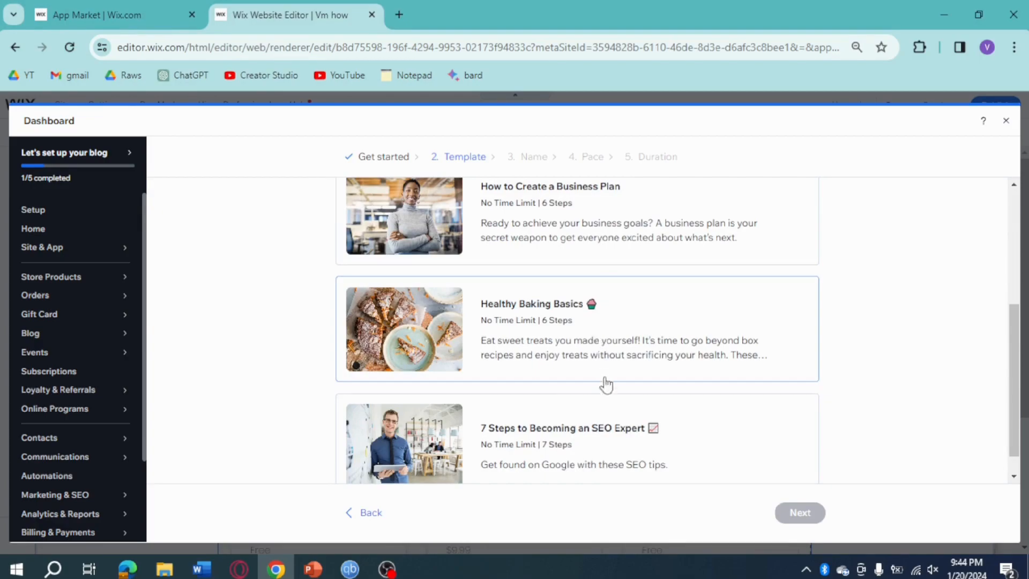
scroll(676, 464, "down", 1)
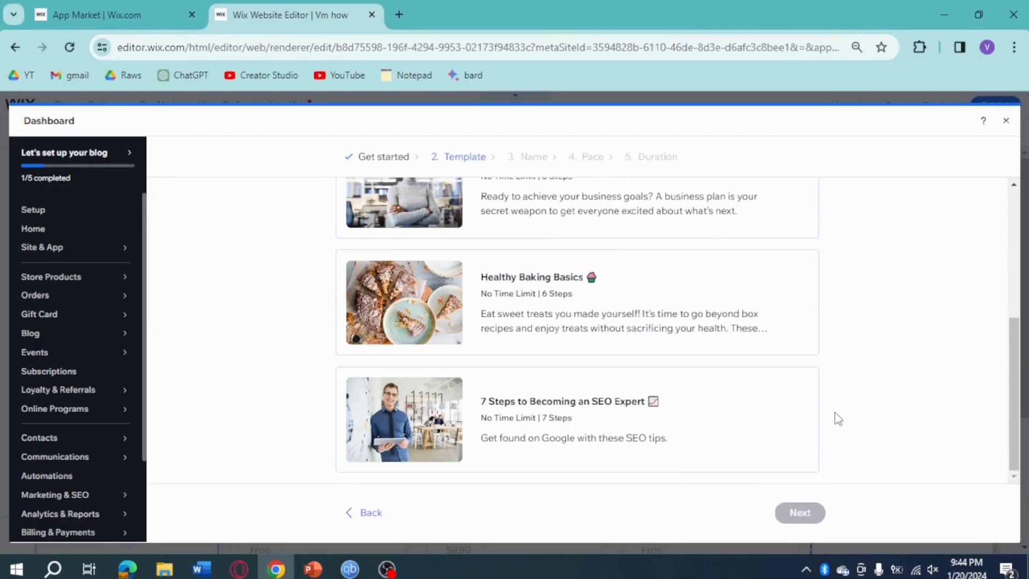
left_click(582, 317)
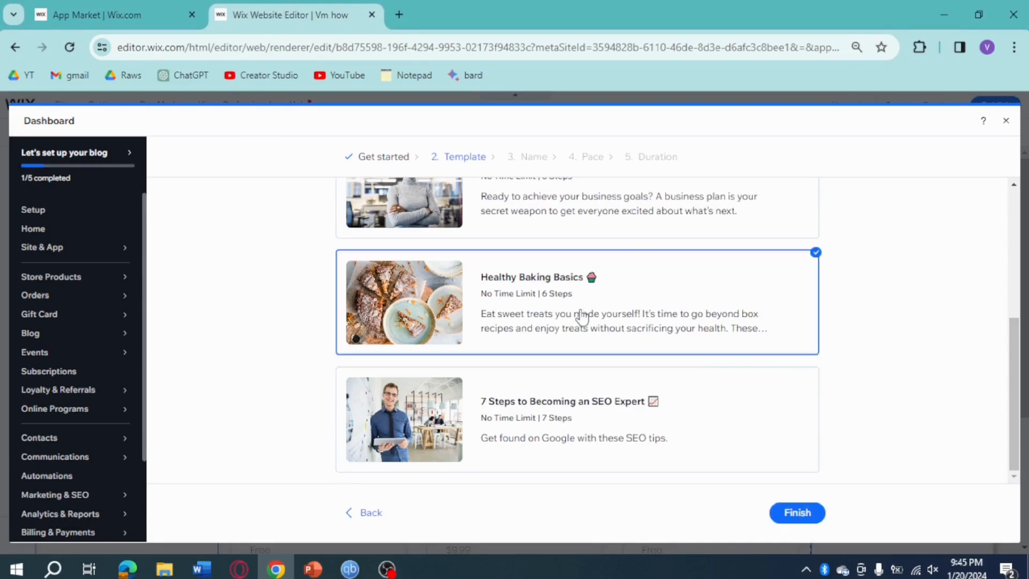
left_click(782, 513)
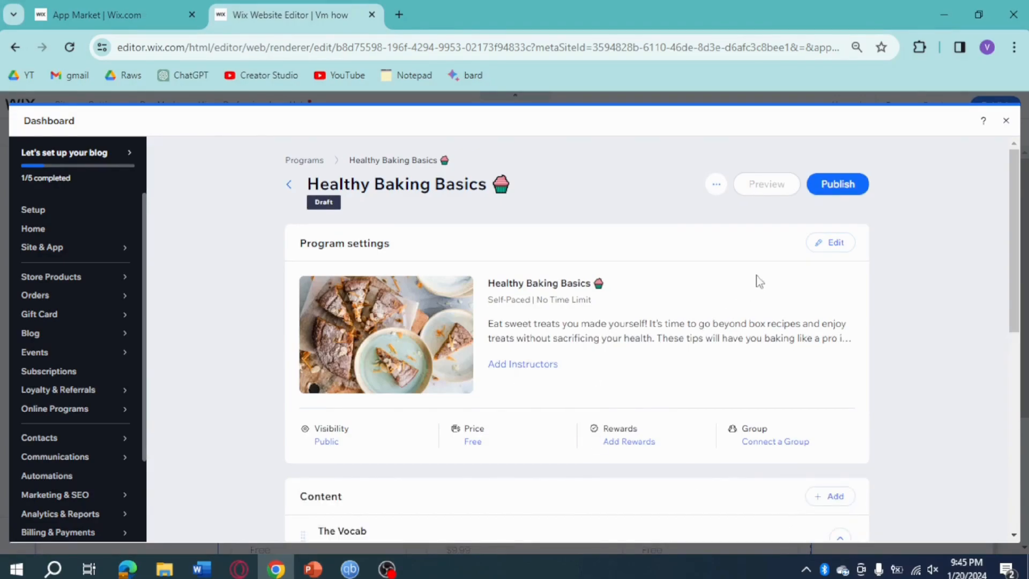
Change the program name to "Healthy Samgyusal" in the program's basic info, keeping the cupcake emoji at the end.
left_click(829, 242)
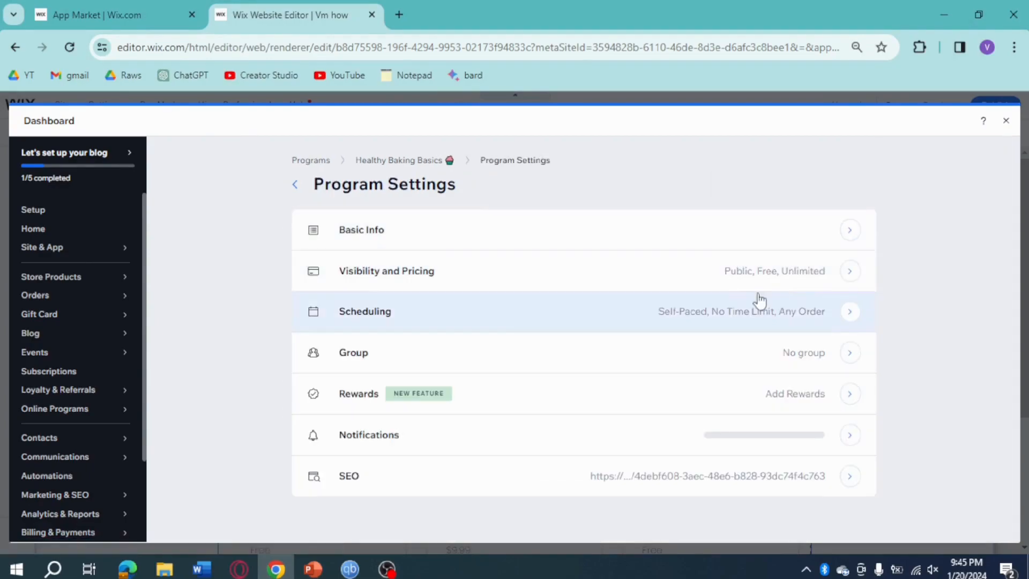
left_click(710, 240)
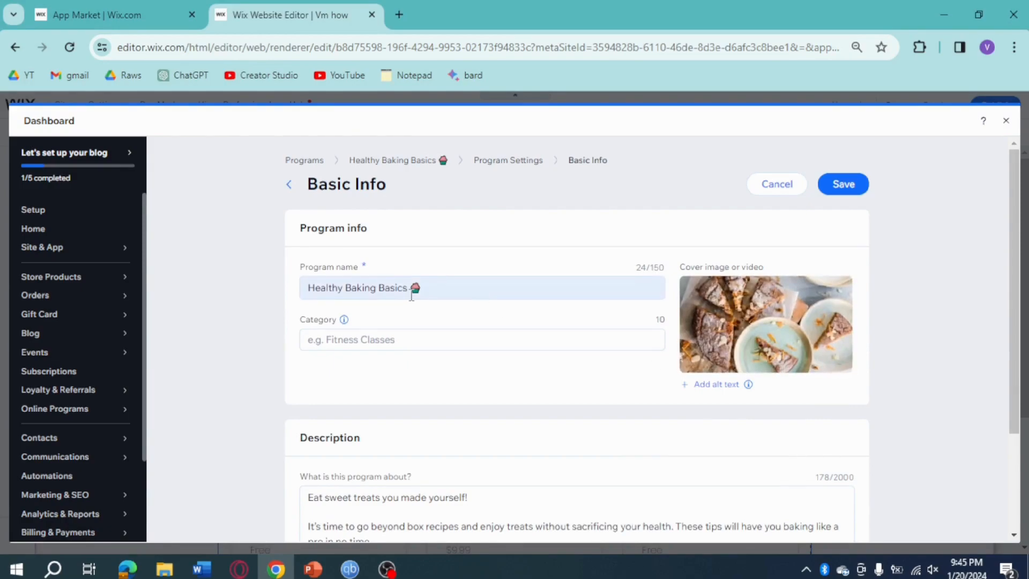
left_click_drag(412, 289, 271, 288)
type("Healt")
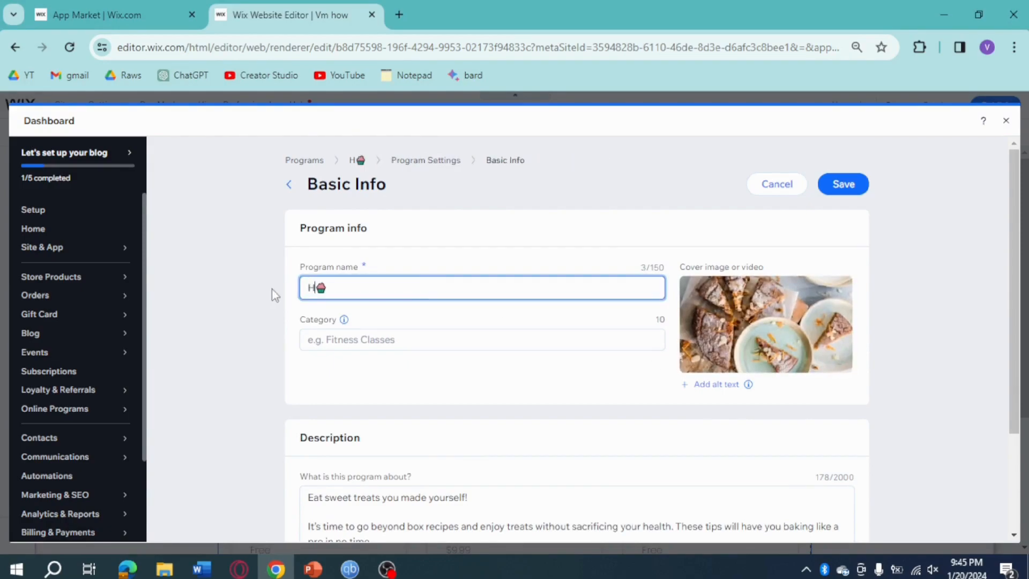
type("hyh Sa")
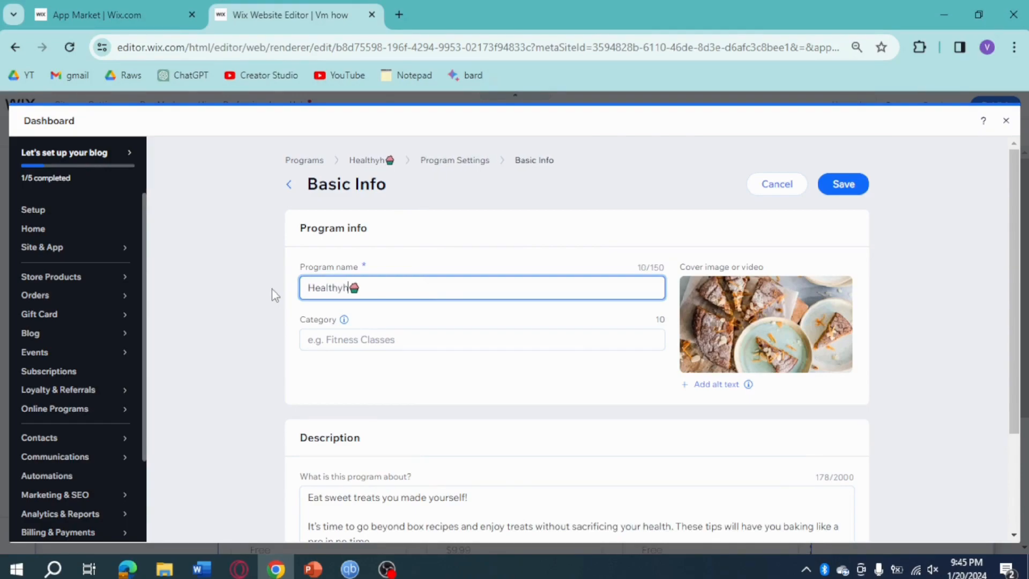
key("BackSpace")
key("BackSpace")
key("BackSpace")
key("BackSpace")
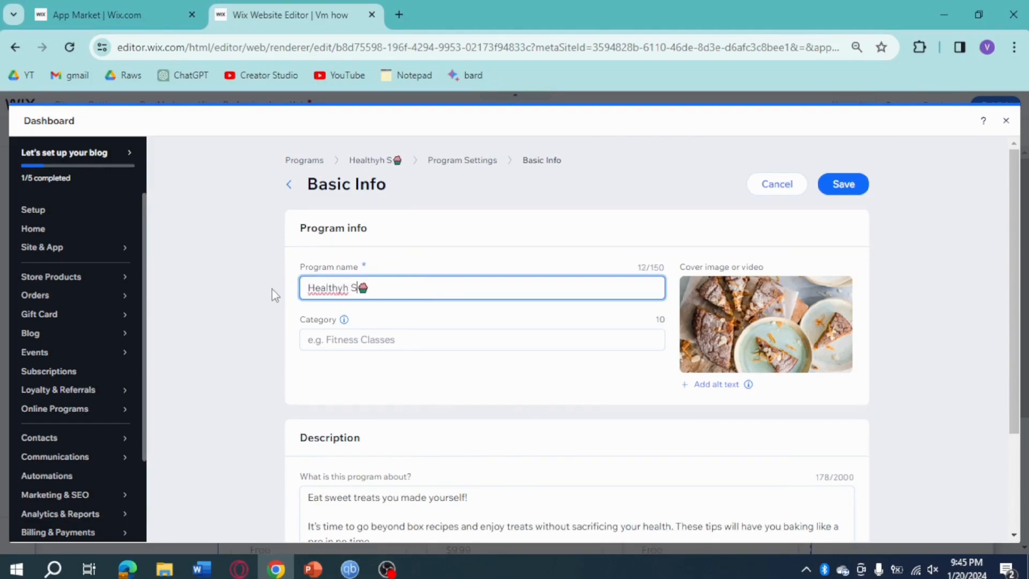
type("Samgyuo")
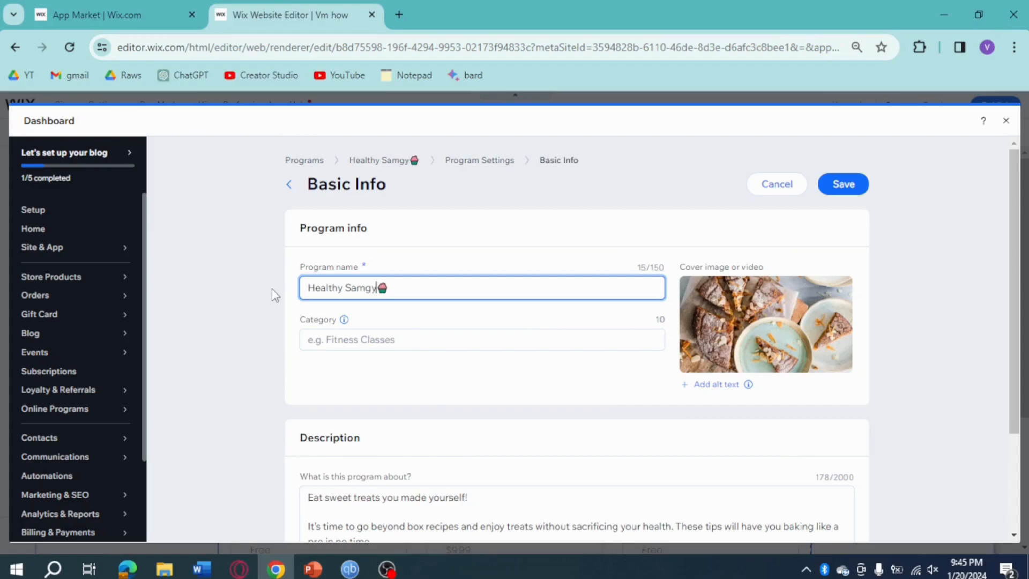
key("BackSpace")
type("sal")
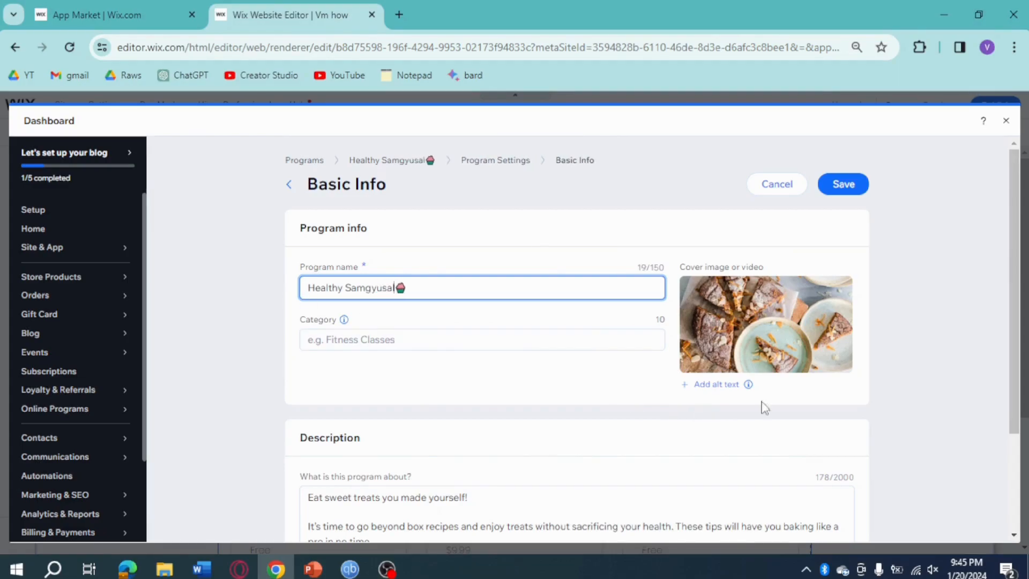
Remove the program's cover image and open the image chooser for a replacement.
mouse_move(758, 333)
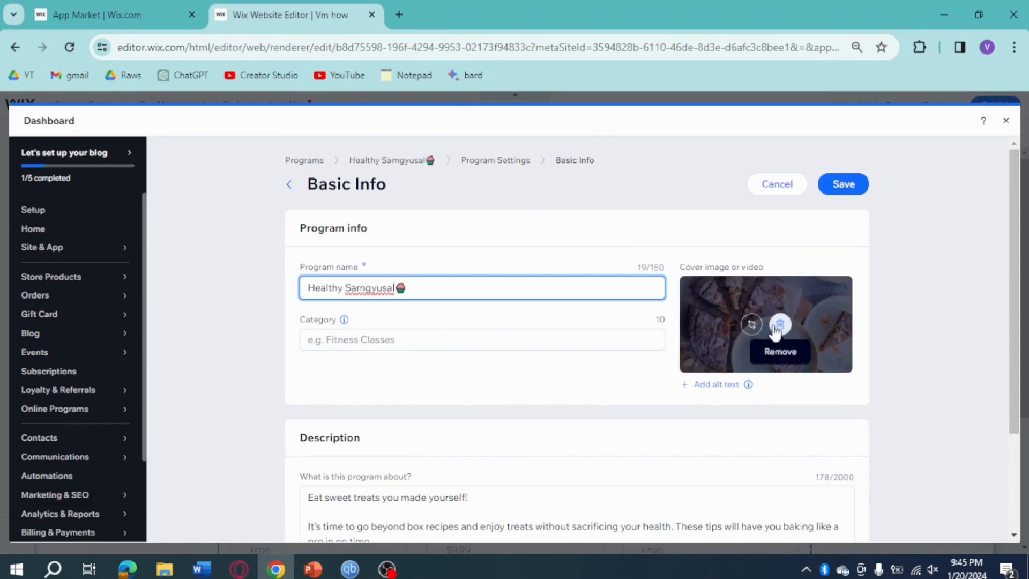
left_click(780, 325)
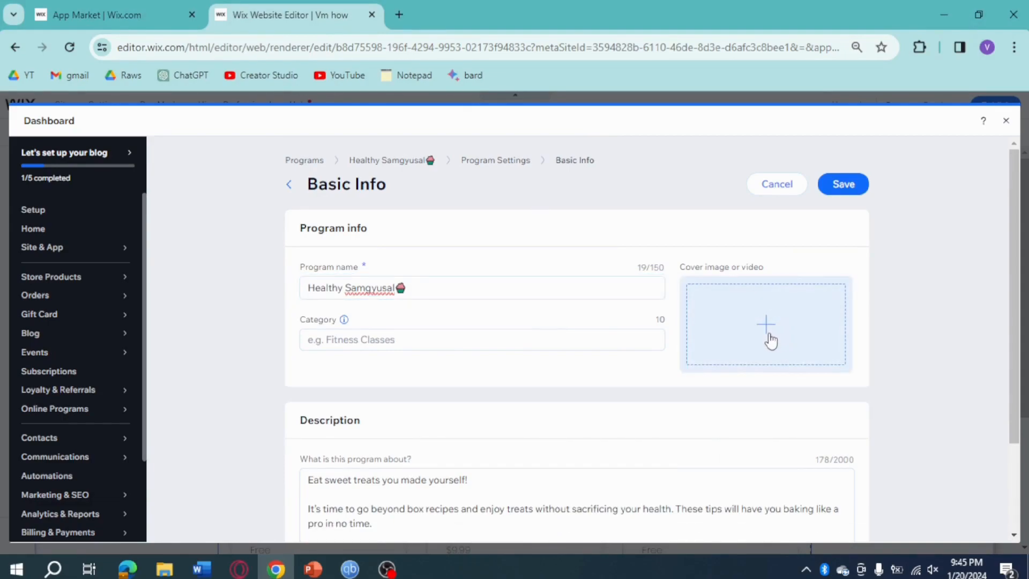
left_click(770, 341)
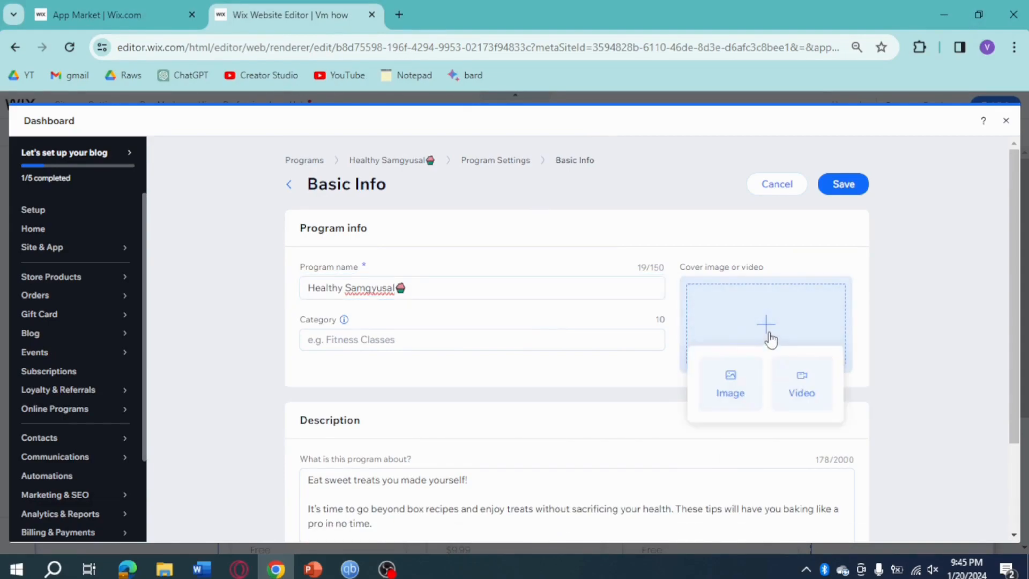
left_click(740, 383)
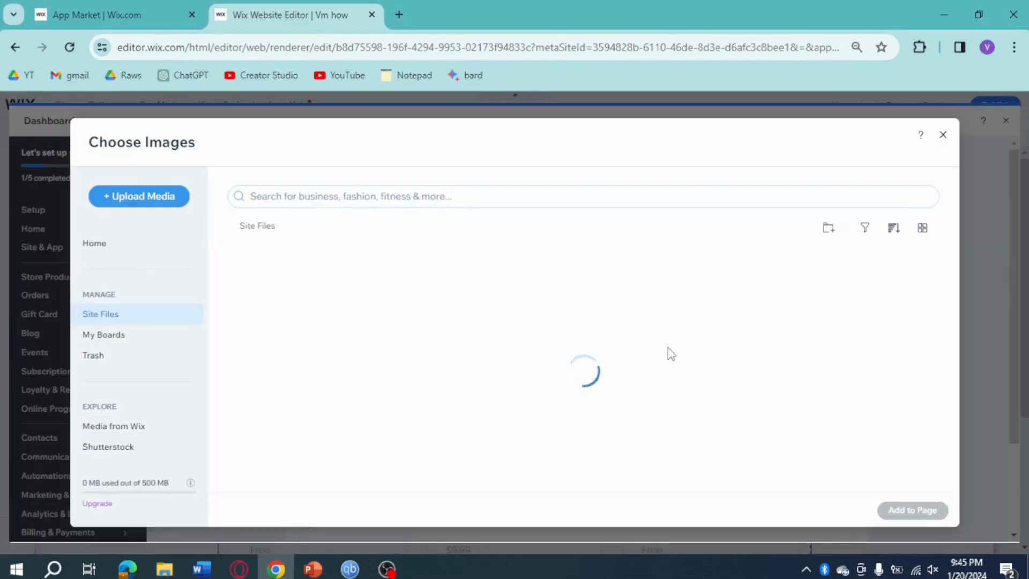
Search the media library for "barbeque" images.
left_click(445, 197)
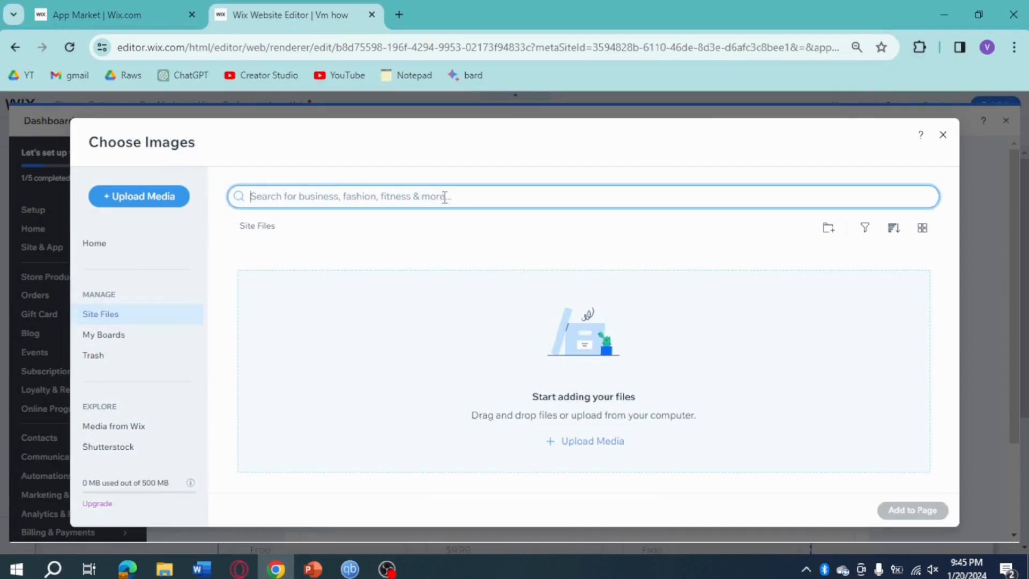
type("bar")
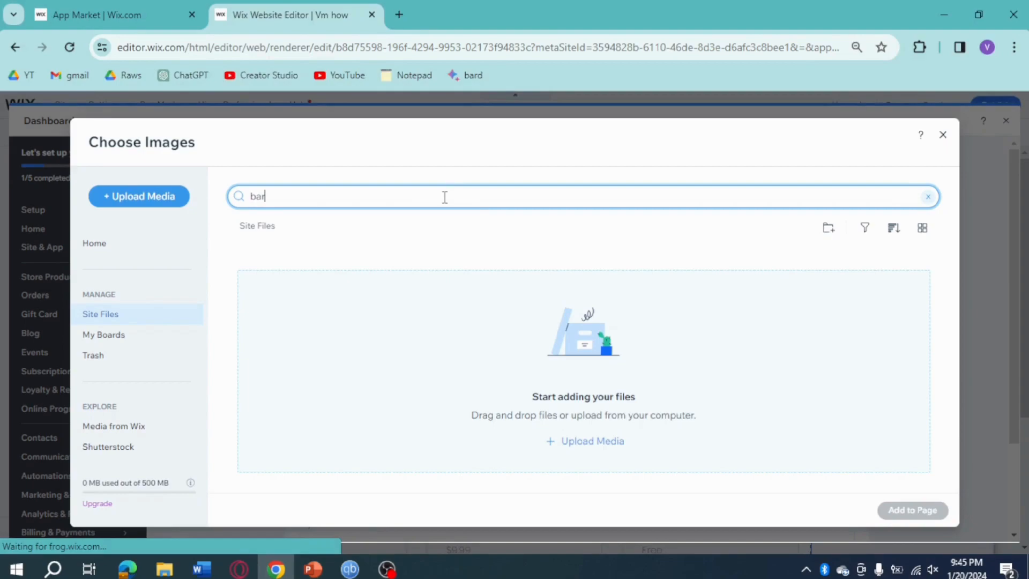
type("beque")
key("Return")
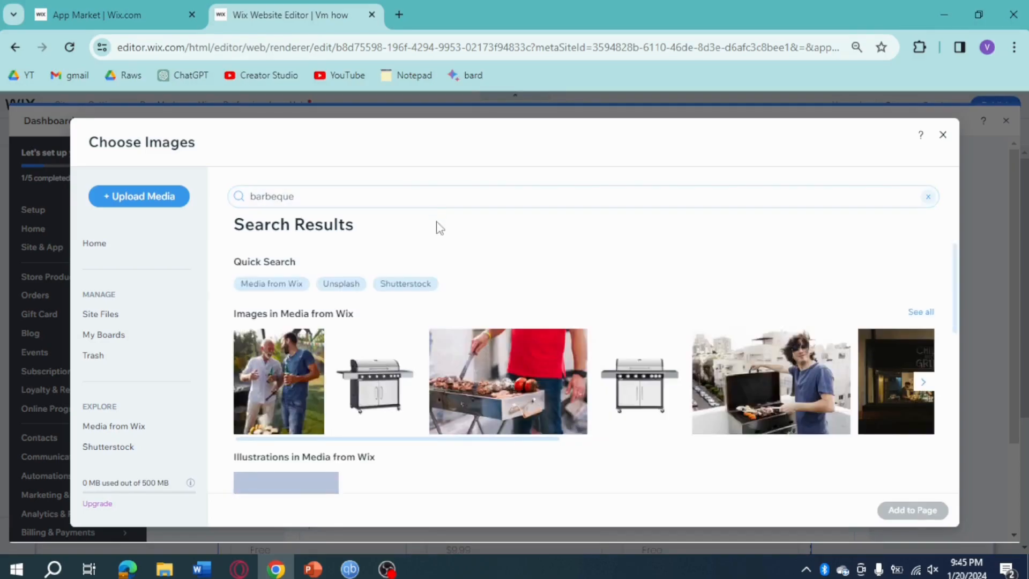
Set the Unsplash photo of meat skewers being turned on a grill as the program's cover image.
scroll(756, 382, "down", 3)
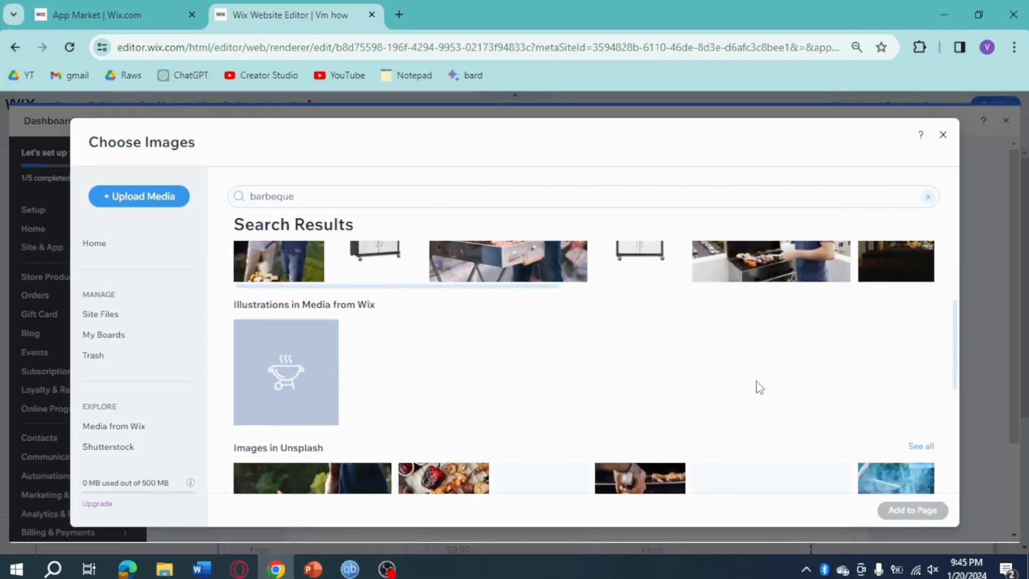
scroll(757, 381, "down", 3)
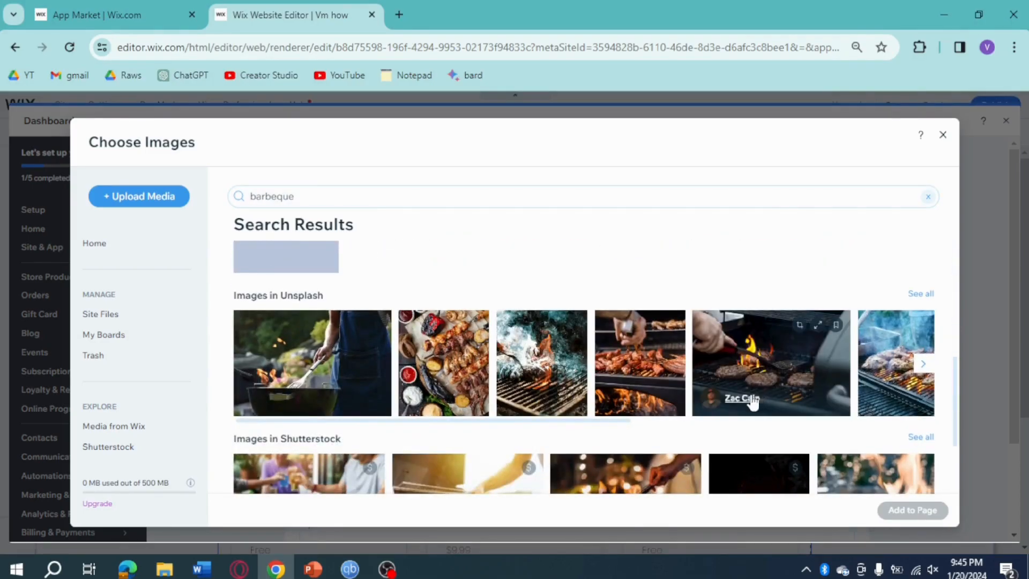
left_click(648, 354)
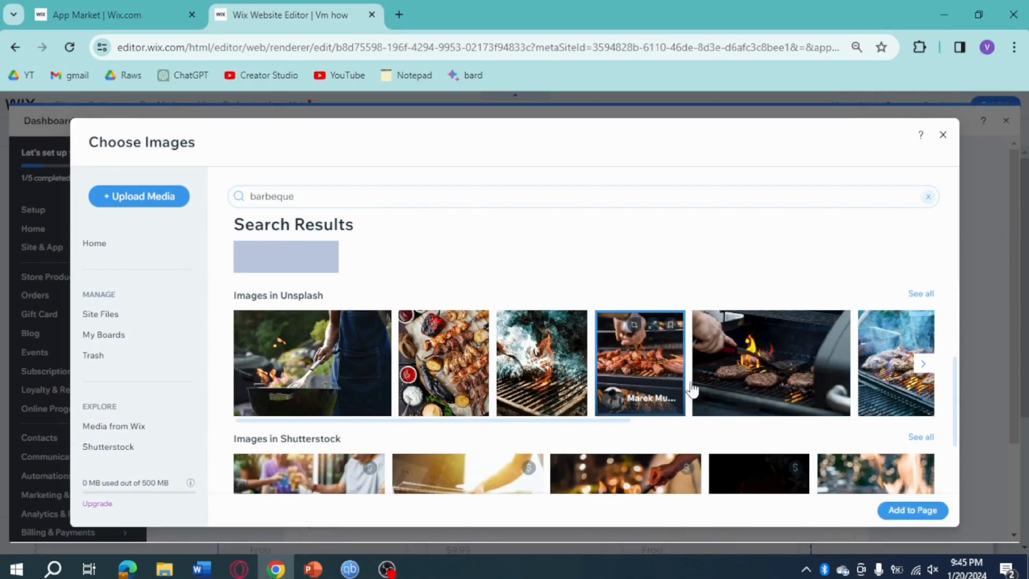
left_click(910, 510)
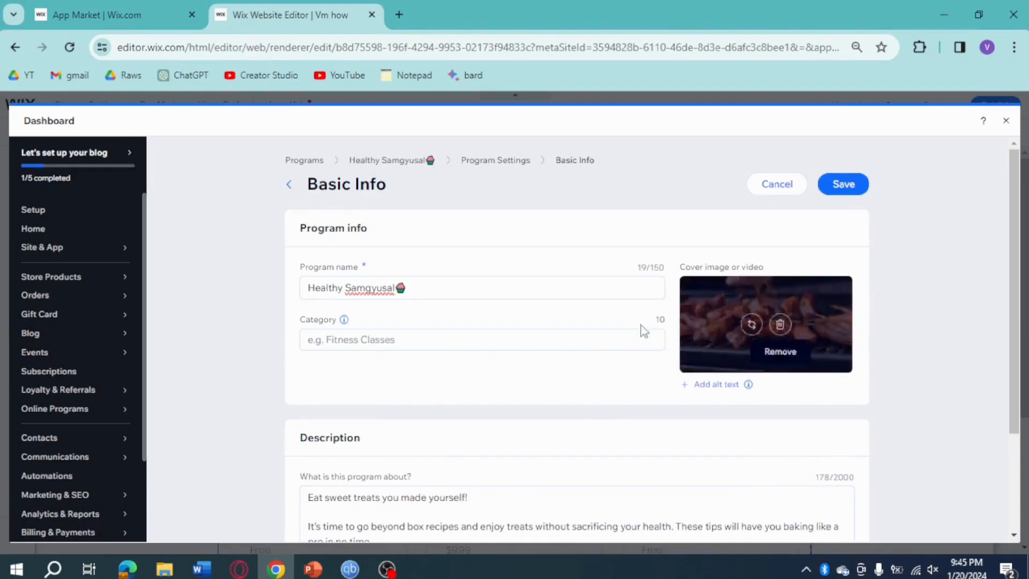
Replace the program description with "Do youou want to know how to make your samgyupsal healthy?".
left_click(501, 336)
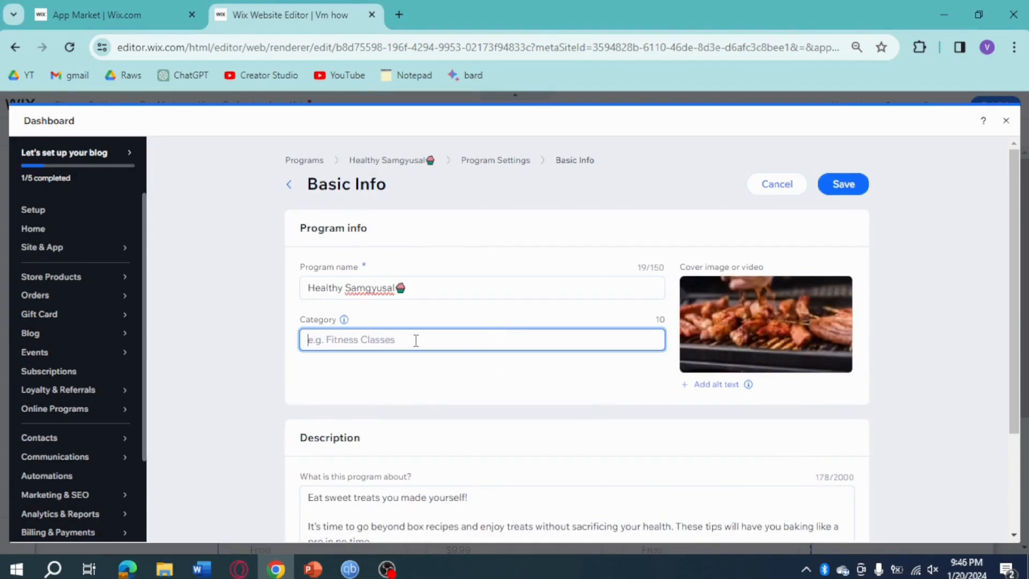
type("Korean")
scroll(467, 366, "down", 3)
left_click(457, 369)
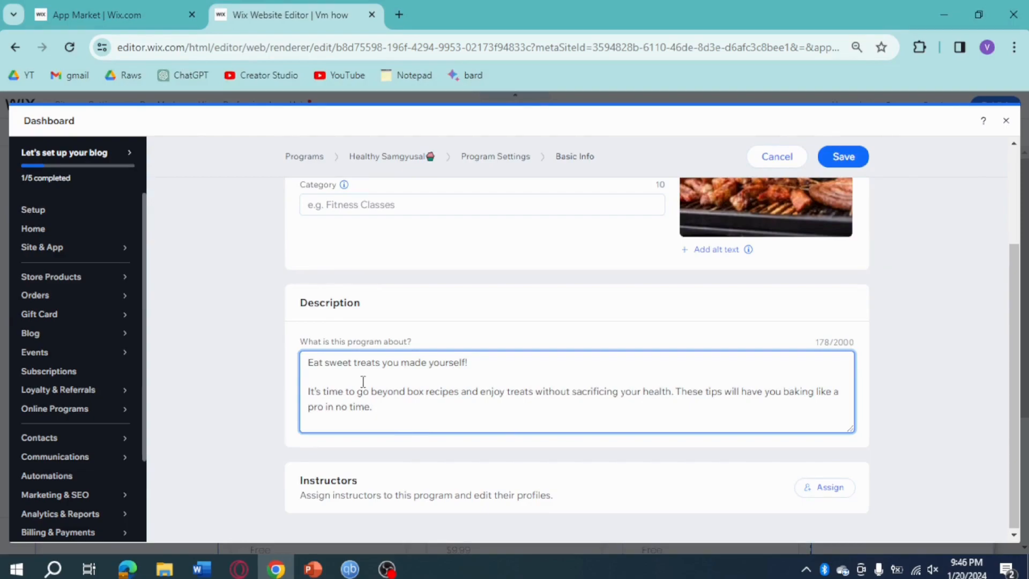
key("ctrl+a")
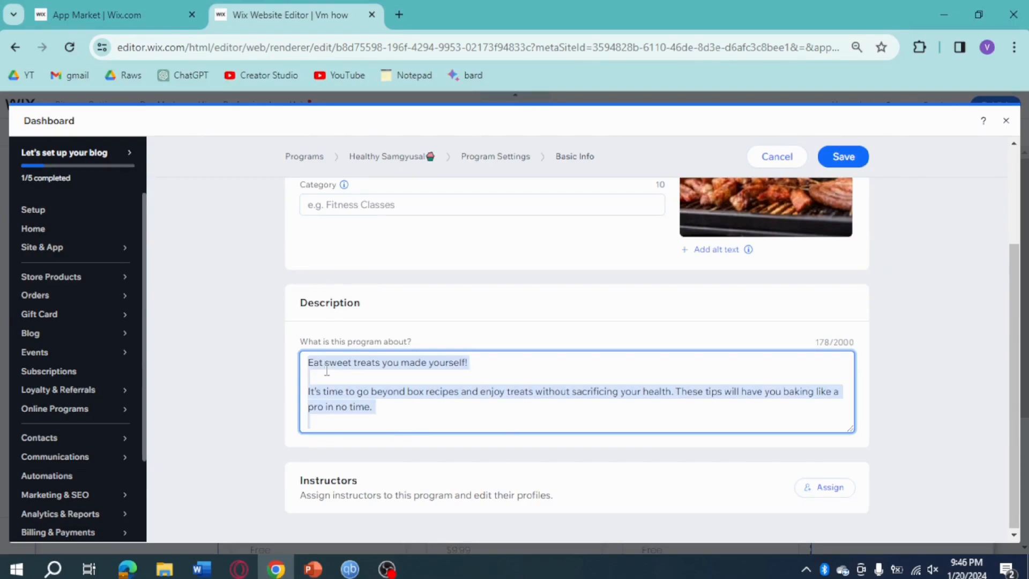
type("Do youou want ")
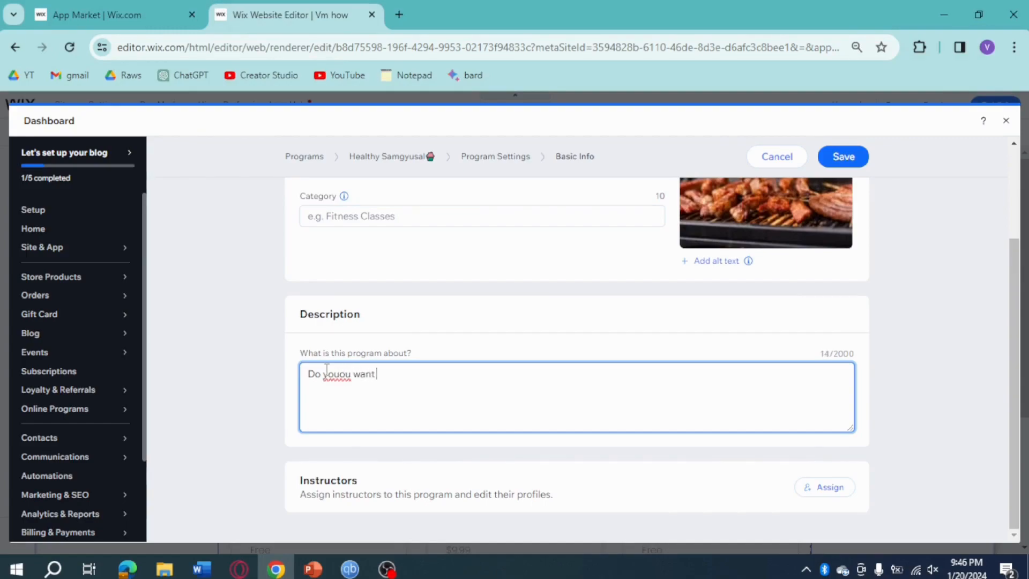
type("to know how to make")
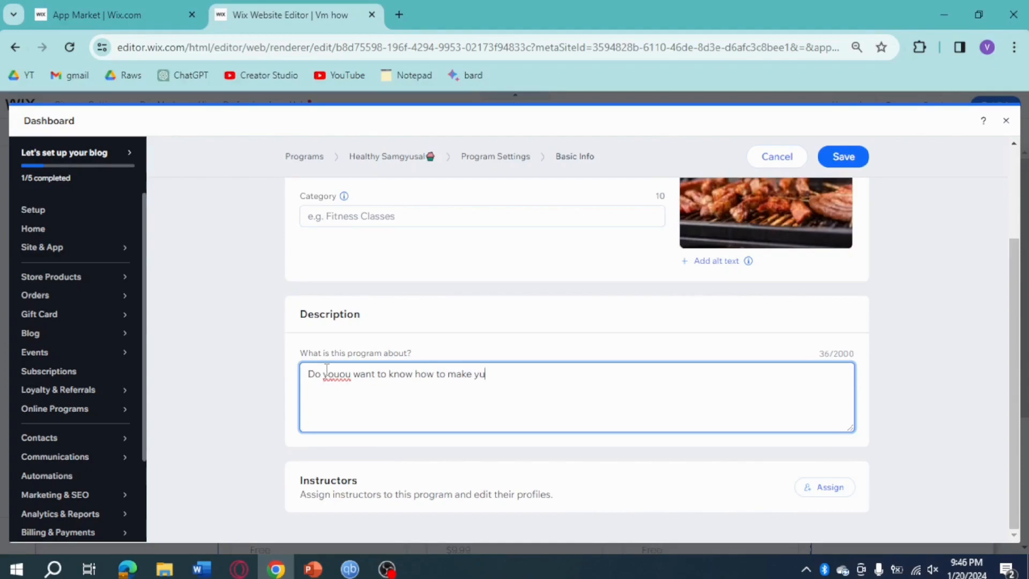
type(" your samgyupsal healthy?")
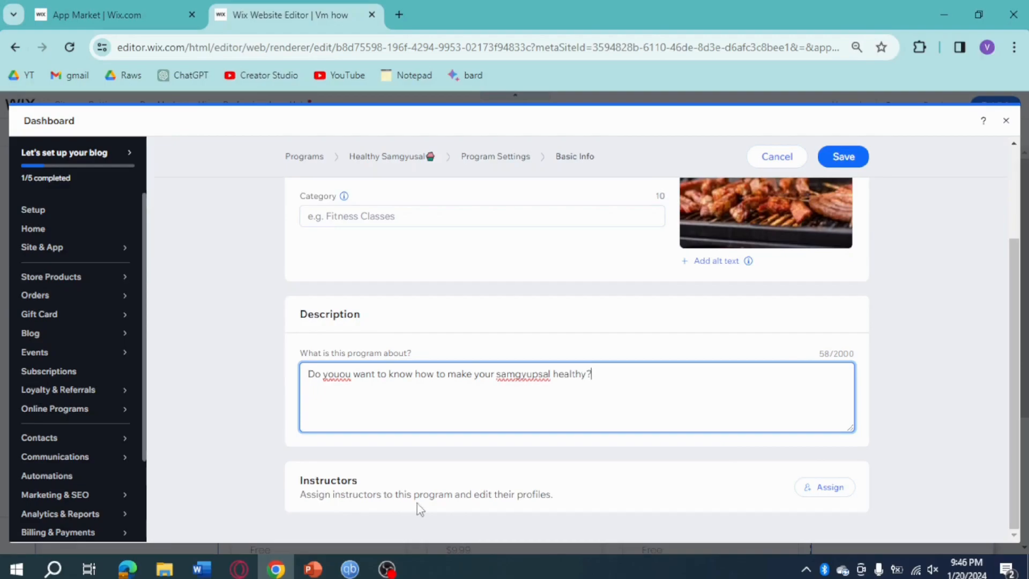
Assign the site owner as the program's instructor and save the basic info.
left_click(813, 487)
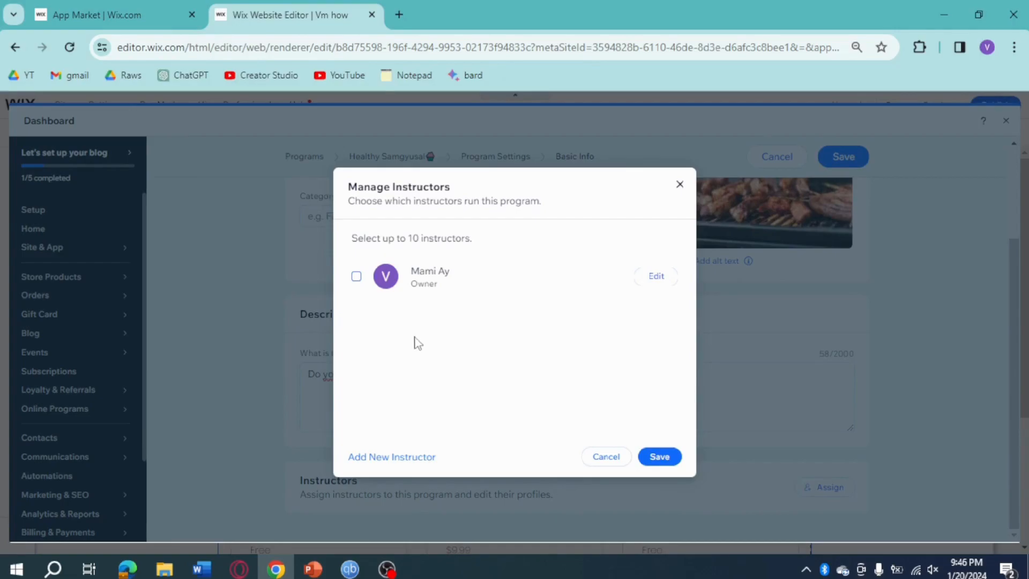
left_click(356, 281)
left_click(659, 456)
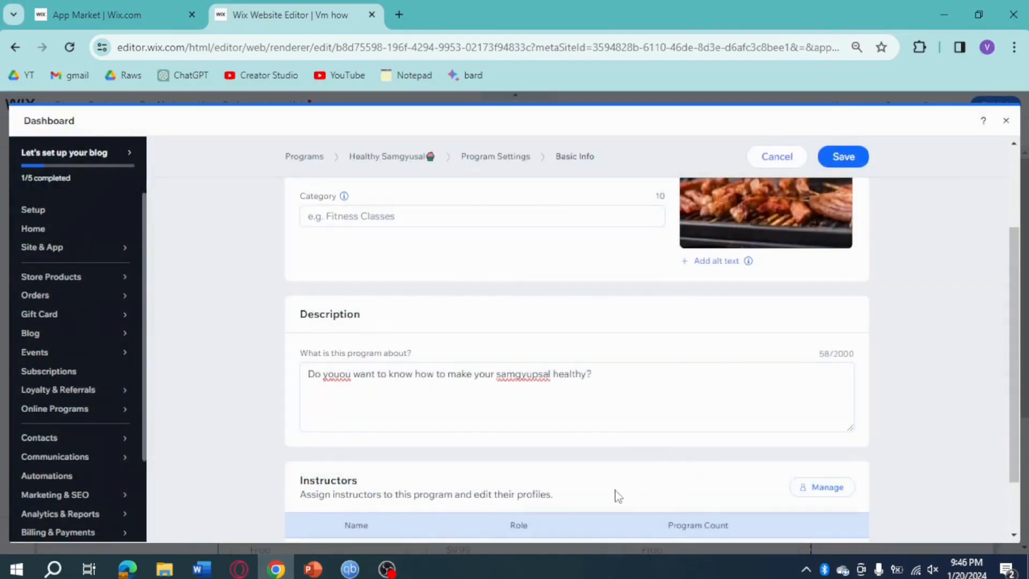
scroll(615, 493, "down", 2)
scroll(851, 434, "up", 4)
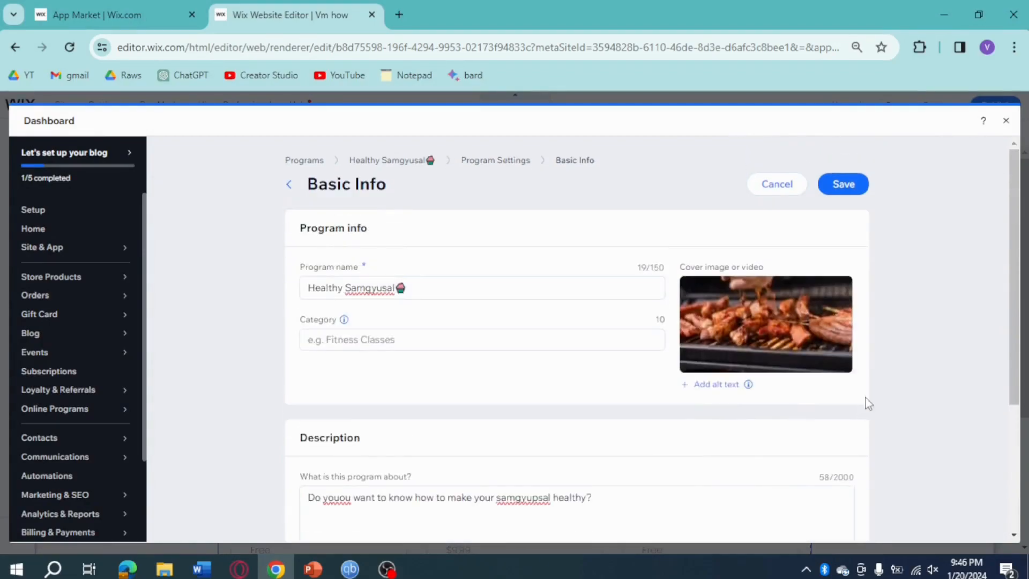
left_click(844, 188)
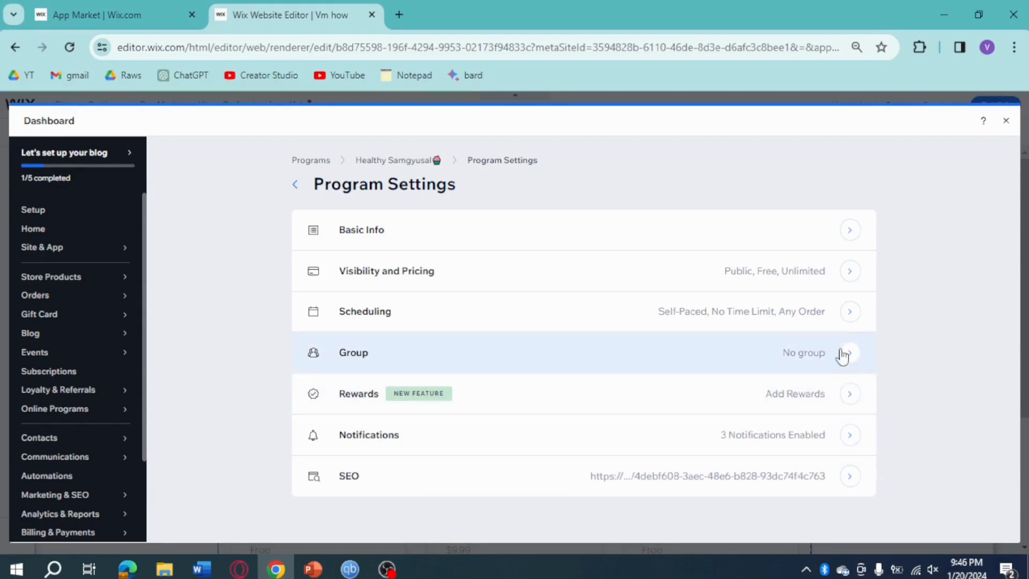
Return from the settings to the Healthy Samgyusal program and publish it.
left_click(295, 184)
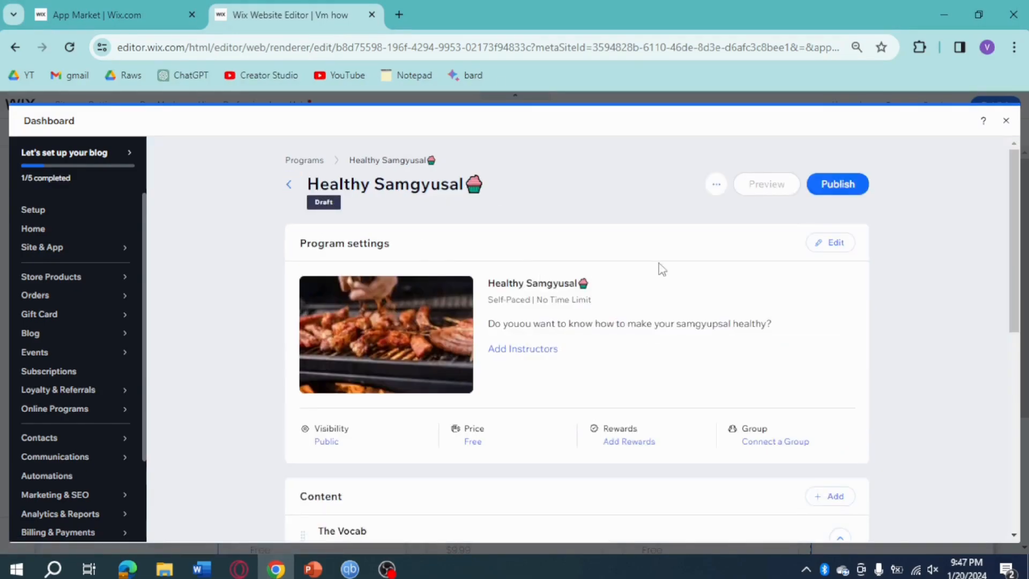
left_click(850, 190)
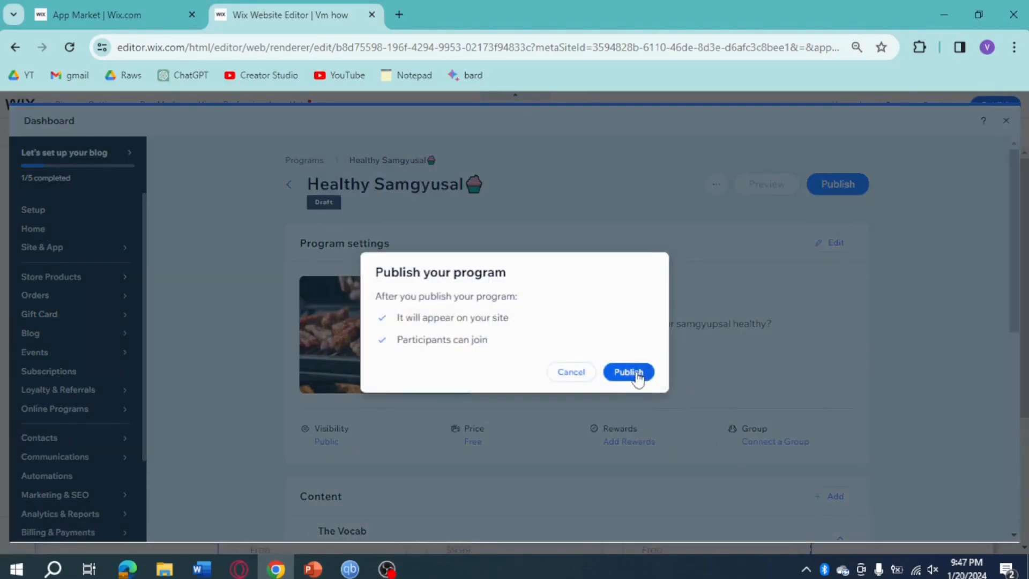
left_click(636, 374)
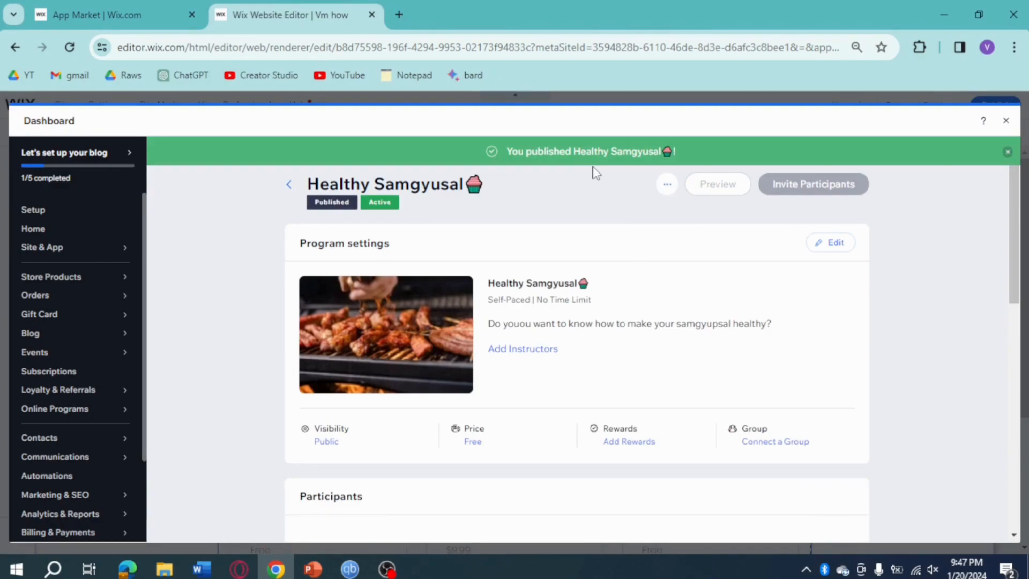
Close the dashboard and examine how the published program appears on the site's Programs page.
left_click(1005, 122)
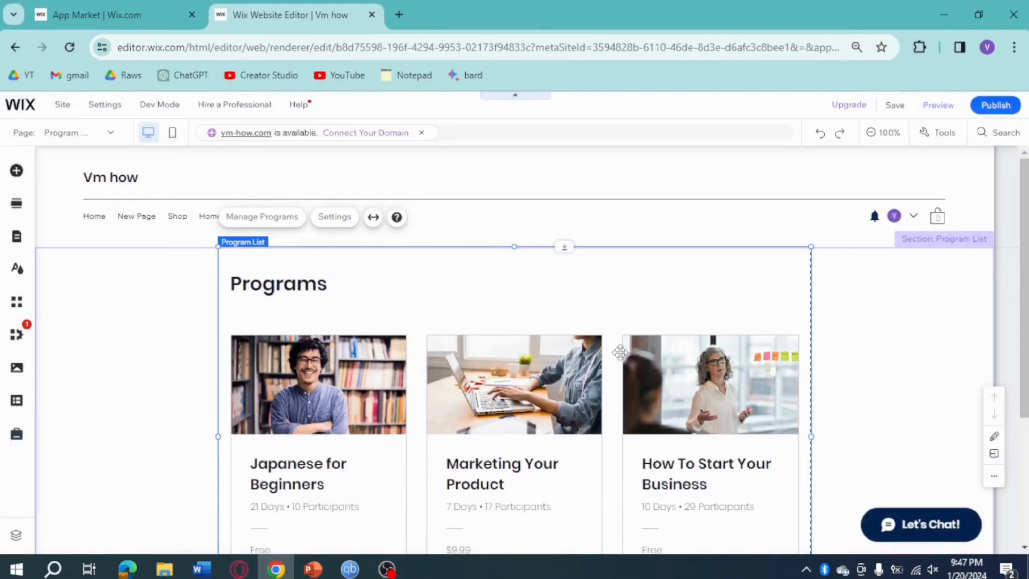
scroll(542, 386, "down", 4)
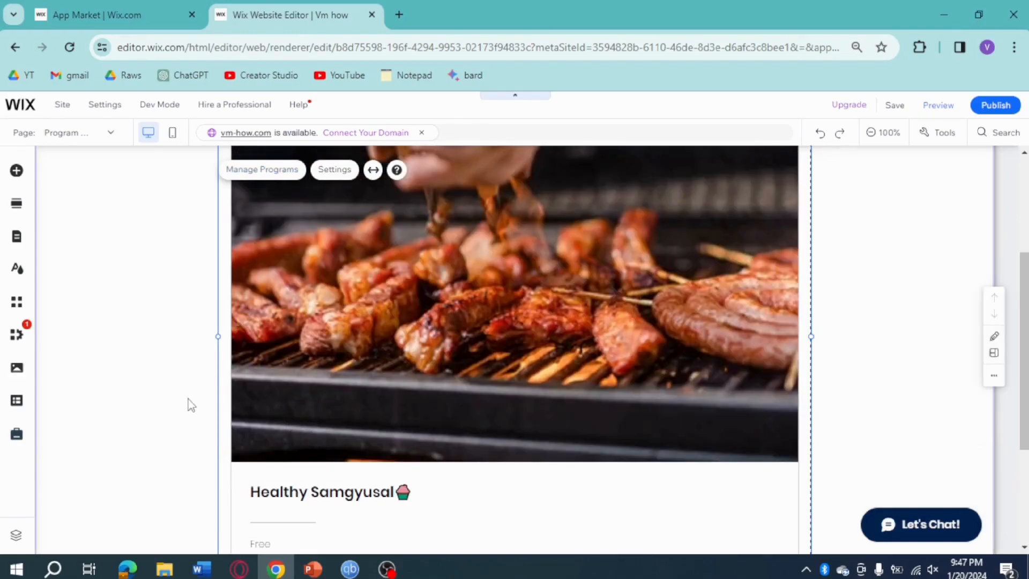
scroll(190, 403, "up", 1)
scroll(193, 403, "up", 1)
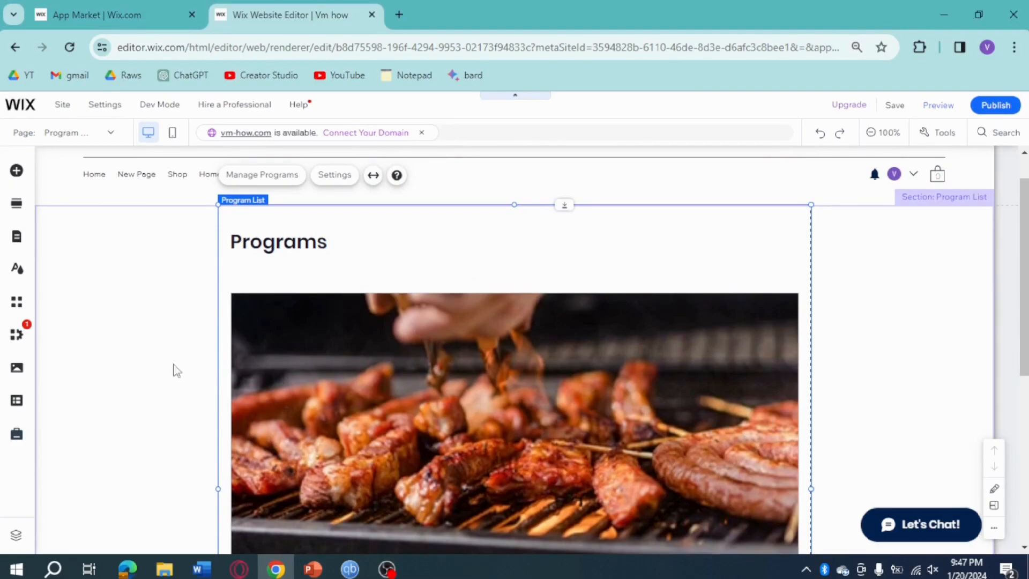
Open the pricing setup for the Healthy Samgyusal program and set its visibility to Private.
left_click(283, 185)
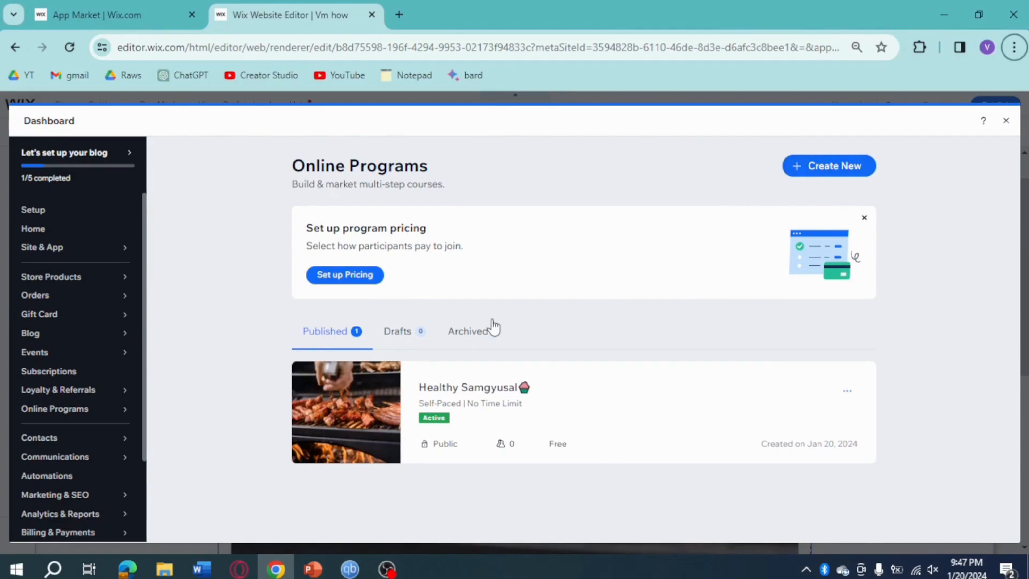
left_click(342, 282)
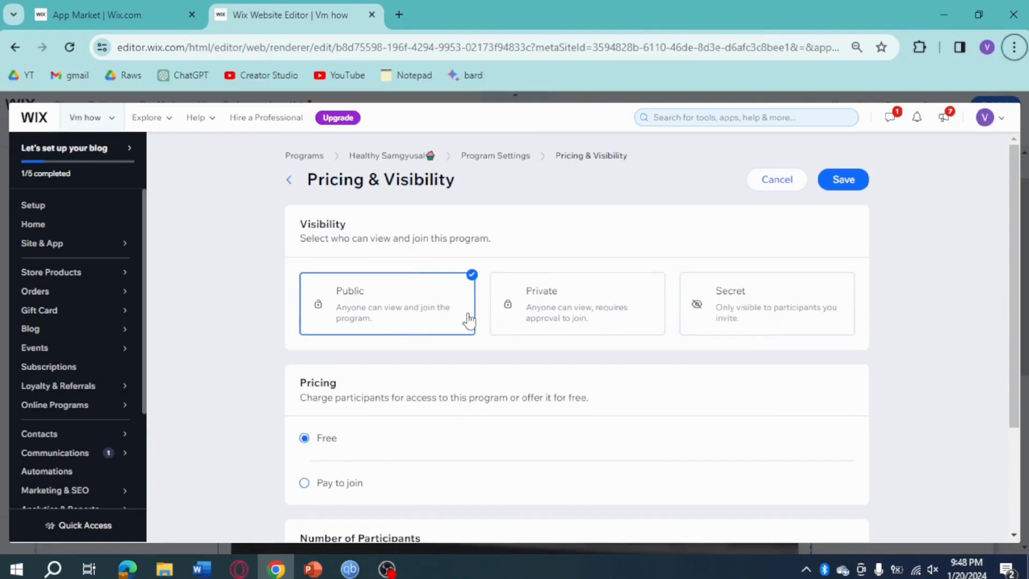
left_click(557, 313)
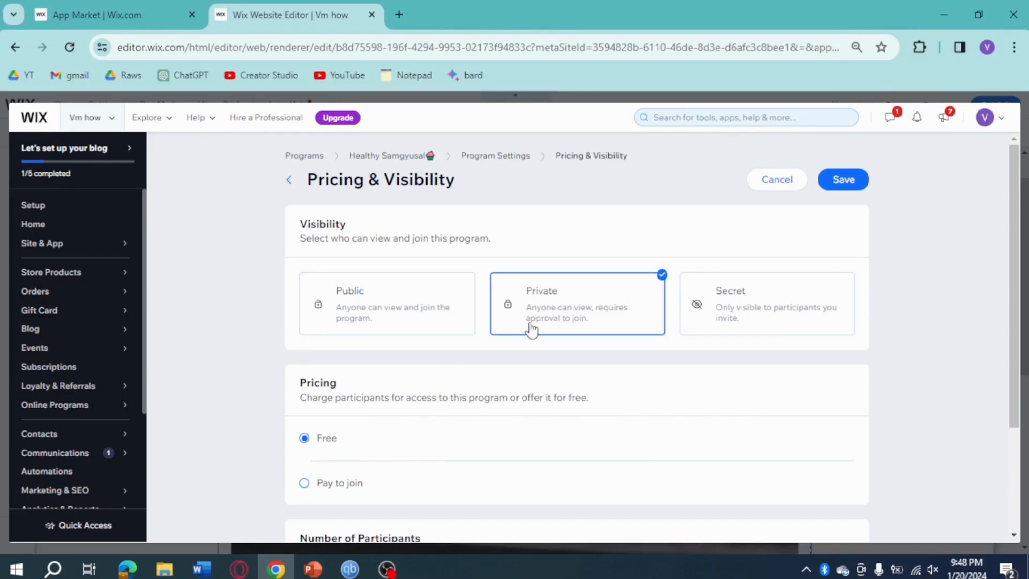
Make the program pay to join, with a one-time payment of ₱1000 and inclusion in a pricing plan.
scroll(486, 332, "down", 1)
scroll(486, 330, "down", 1)
left_click(345, 412)
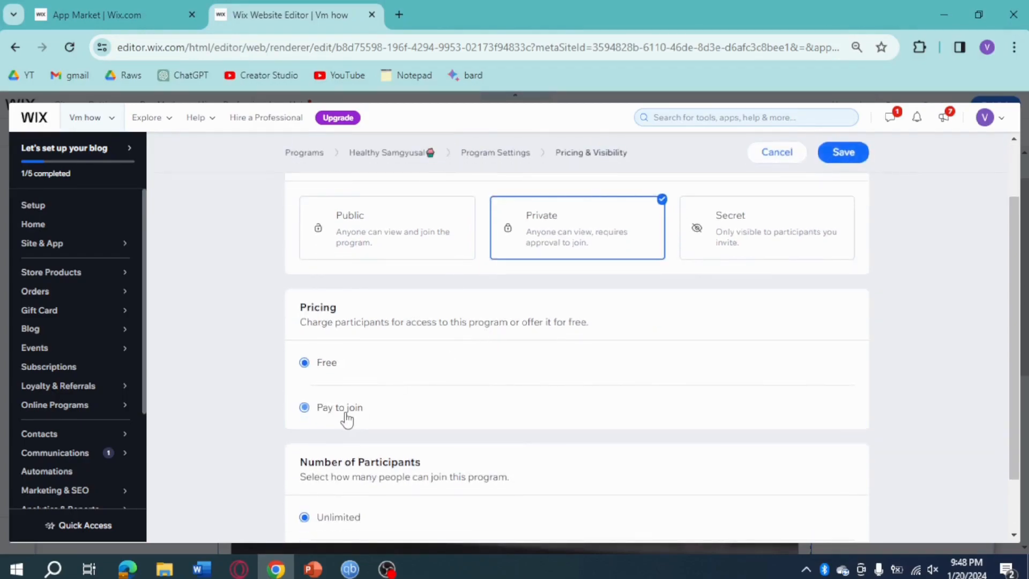
left_click(414, 247)
scroll(437, 327, "down", 3)
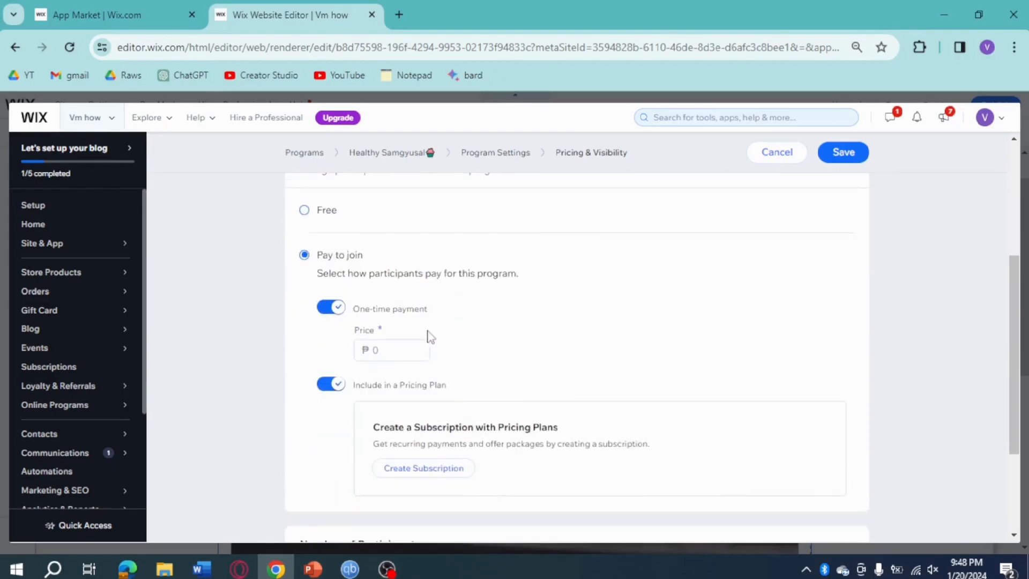
left_click(334, 316)
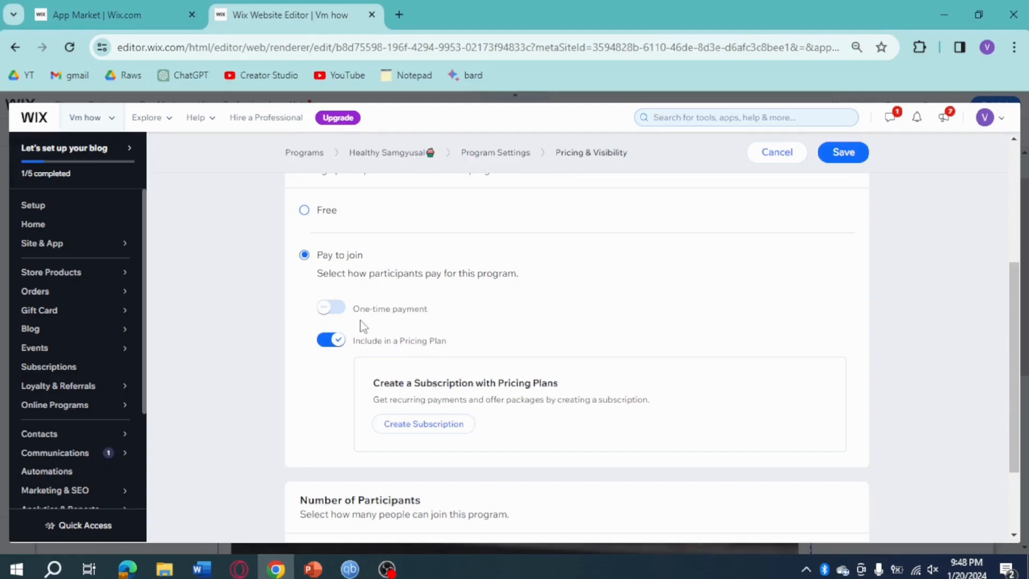
left_click(334, 306)
left_click(407, 349)
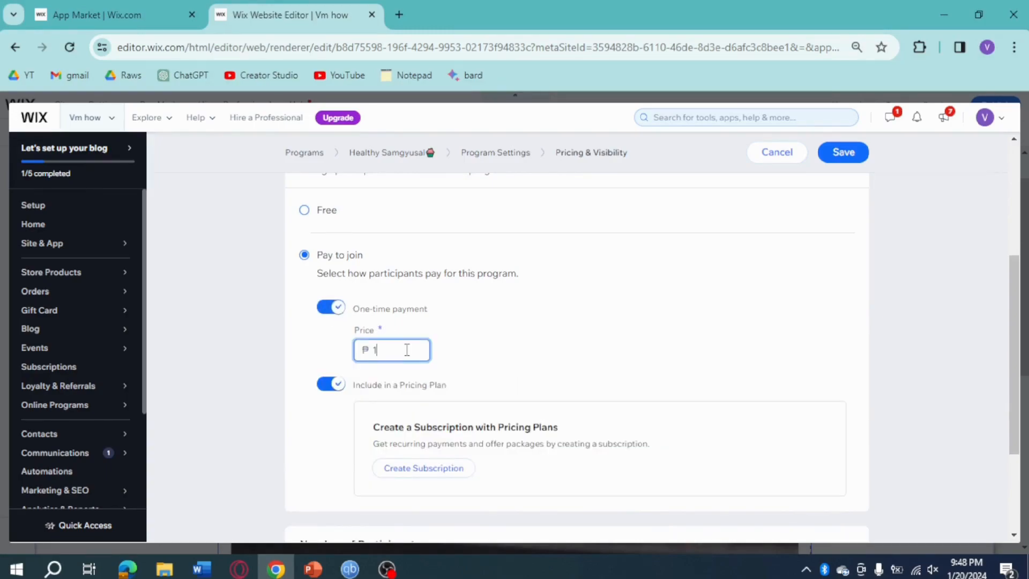
scroll(407, 351, "down", 3)
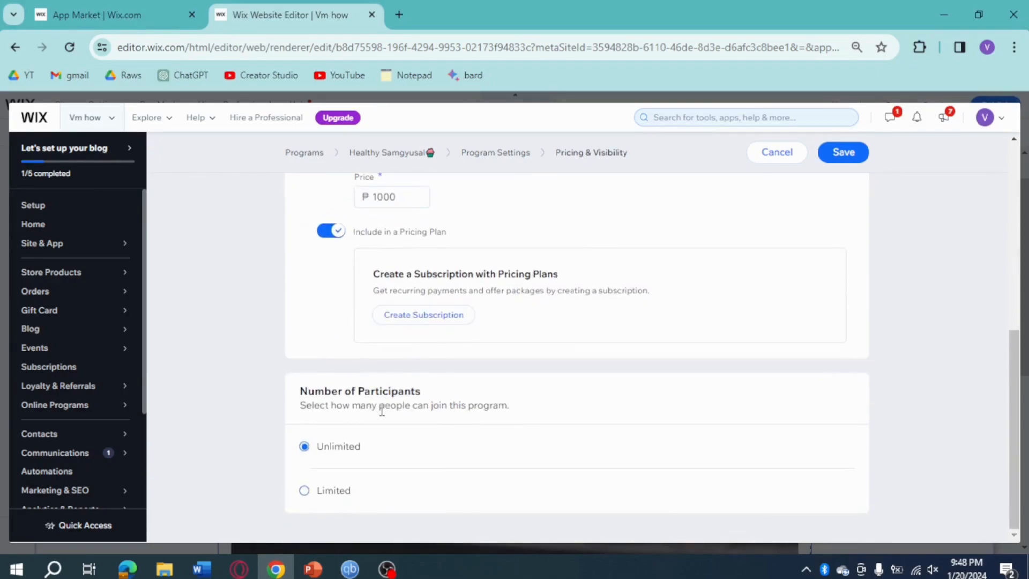
Leave the number of participants unlimited and try to save the pricing and visibility settings.
left_click(343, 489)
left_click(347, 455)
left_click(852, 156)
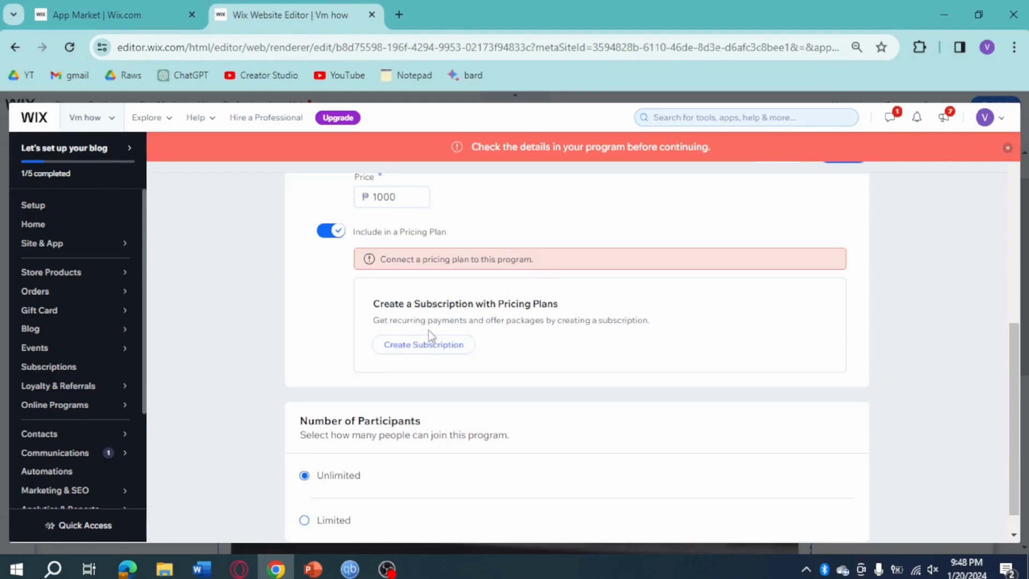
Start creating a subscription pricing plan for the program and name it "Good Membership".
left_click(425, 347)
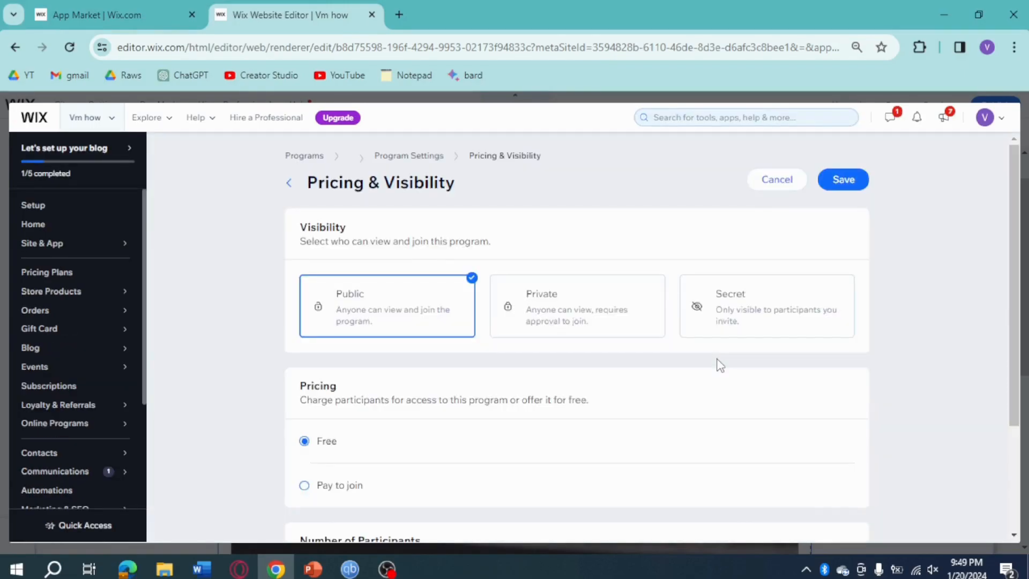
scroll(708, 355, "down", 4)
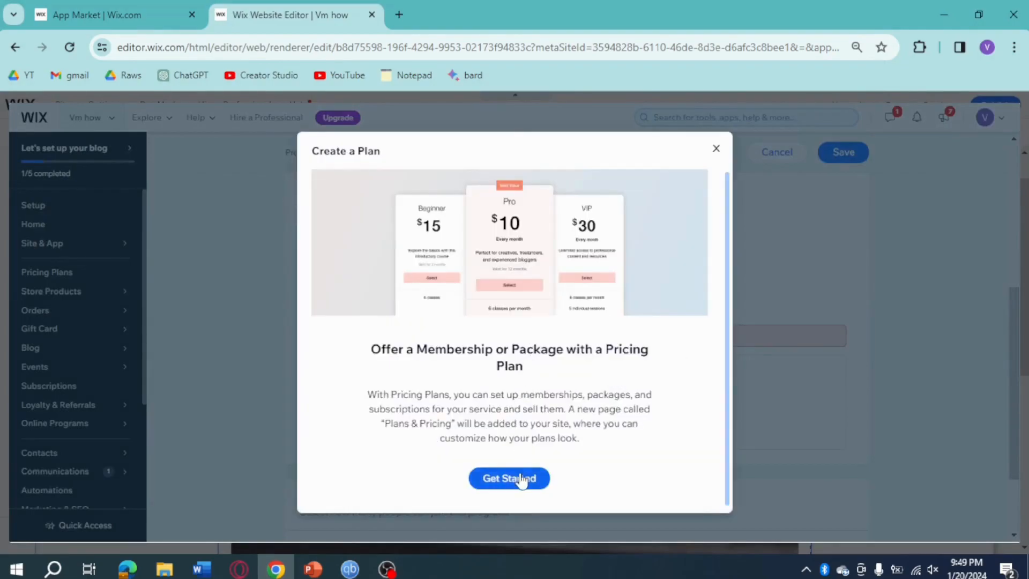
left_click(525, 480)
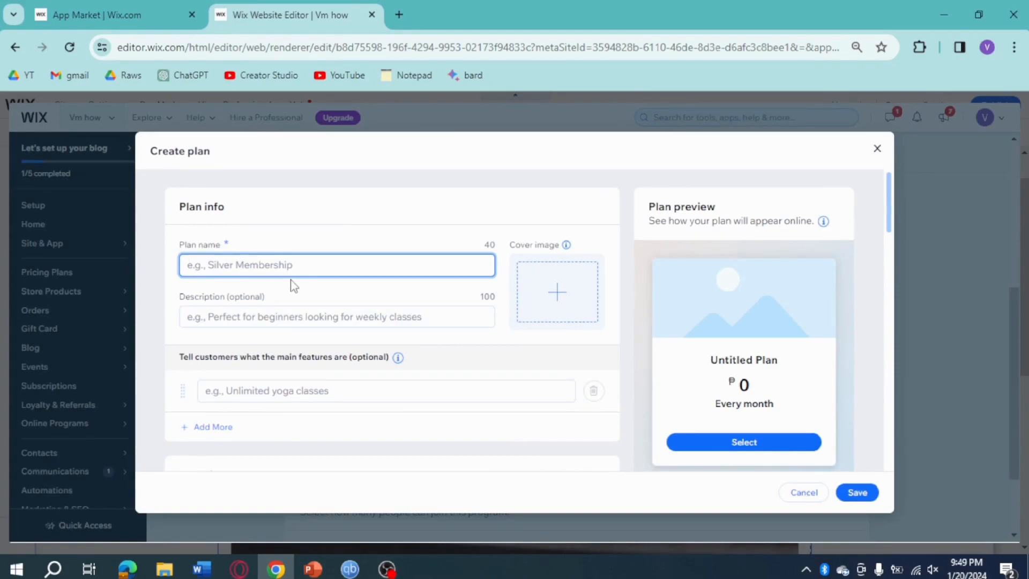
type("G")
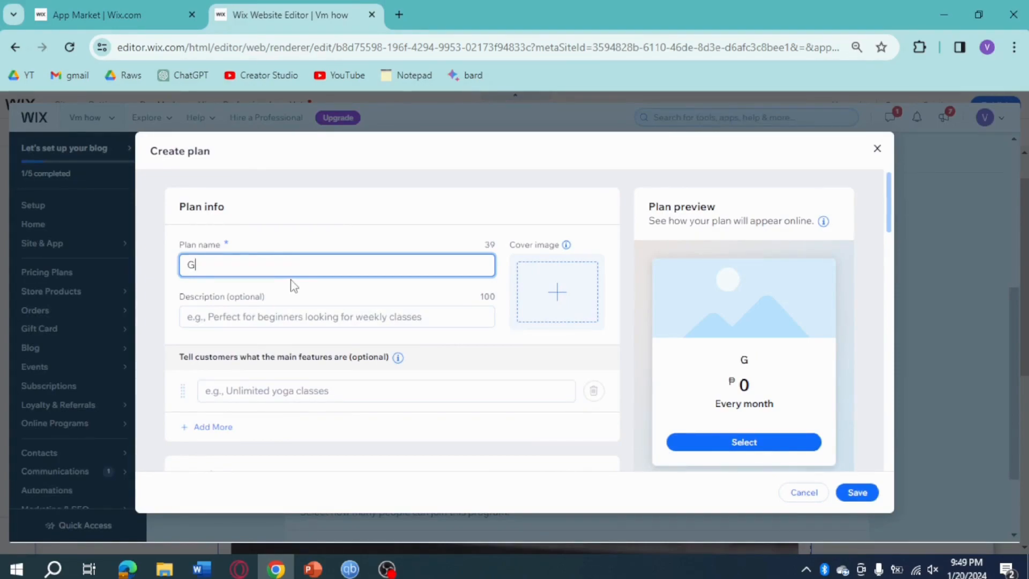
type("ood Membershi")
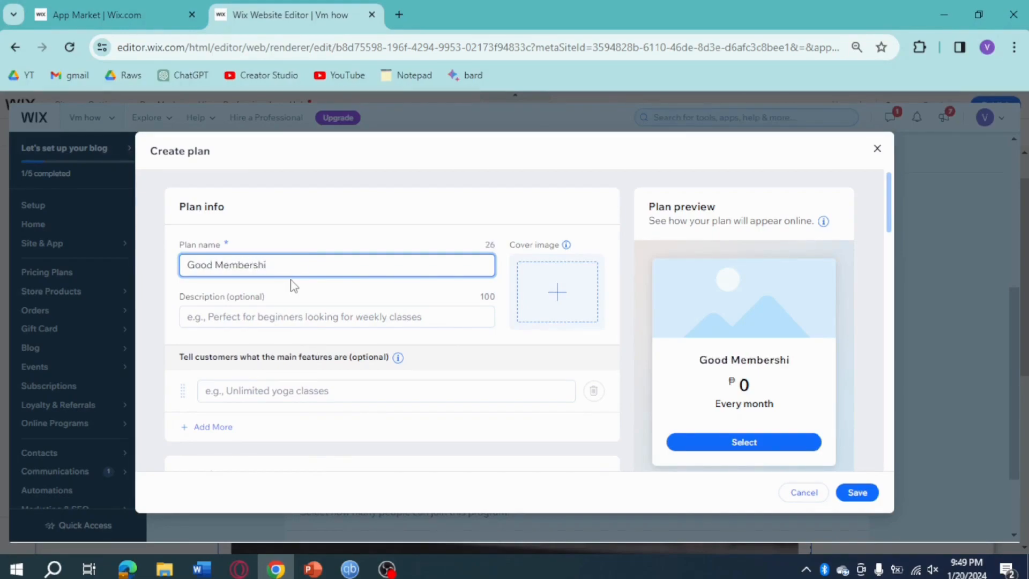
type("p")
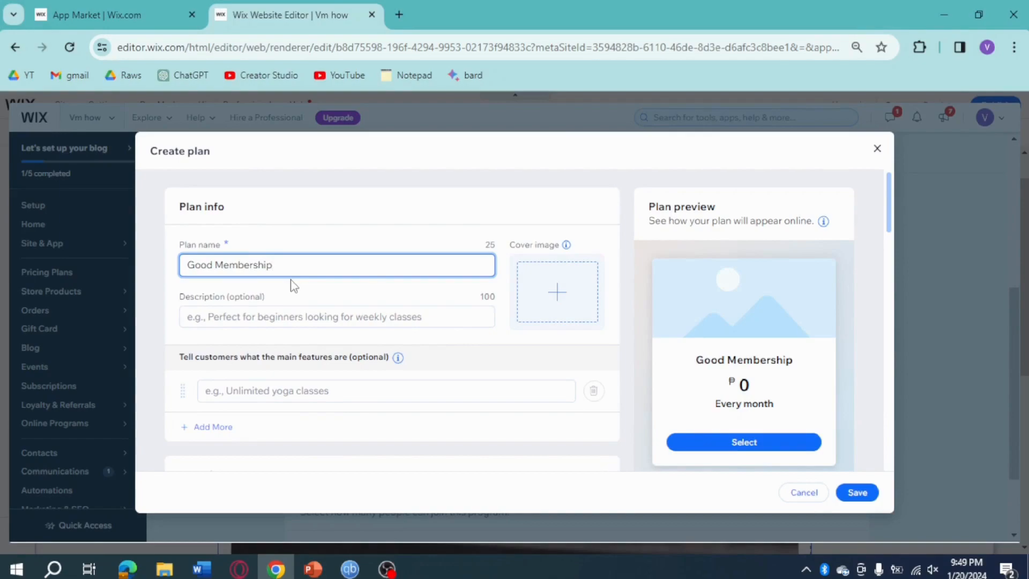
Add "Cooking" as a main feature of the Good Membership plan.
left_click(295, 394)
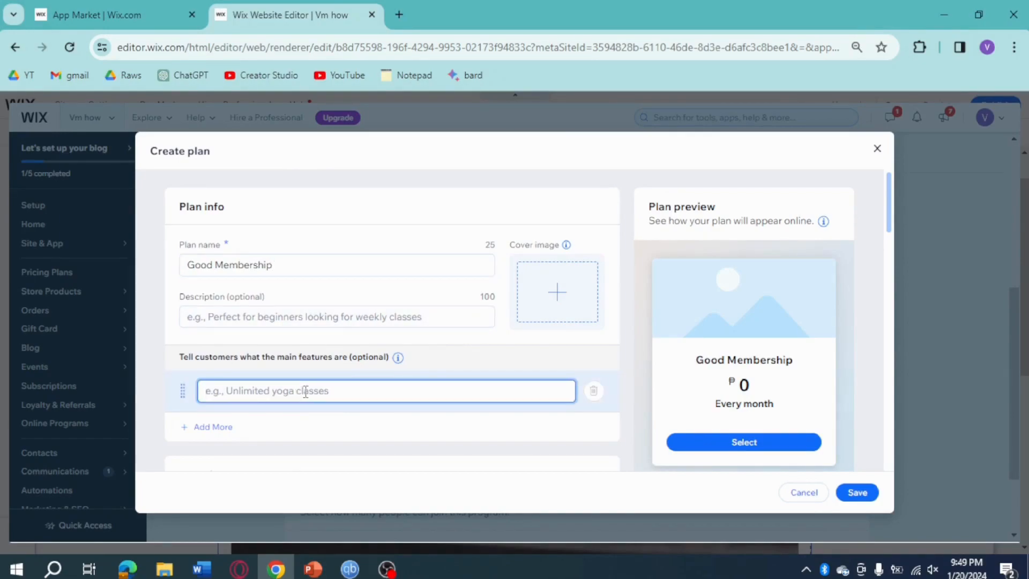
type("Coo")
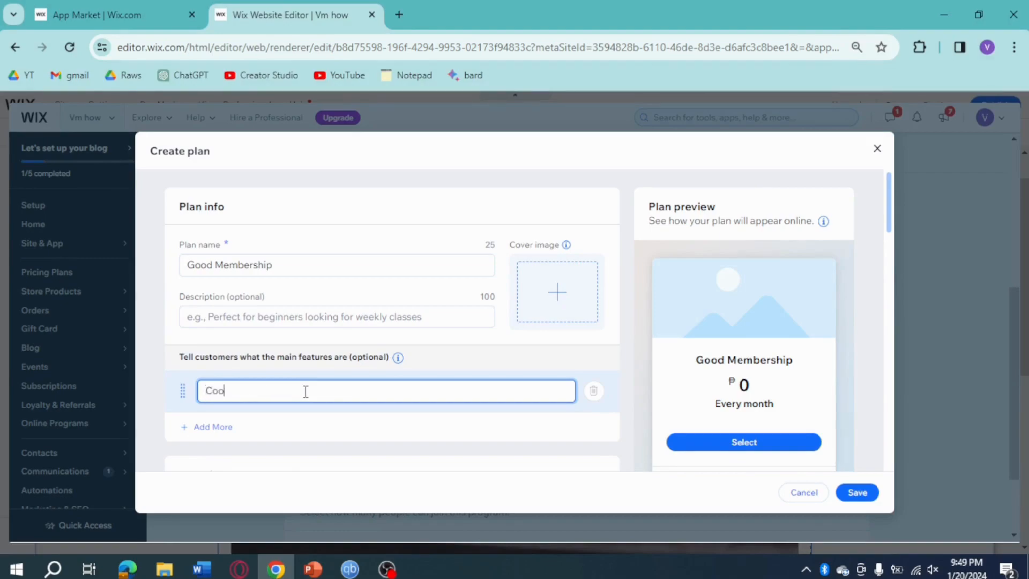
type("king")
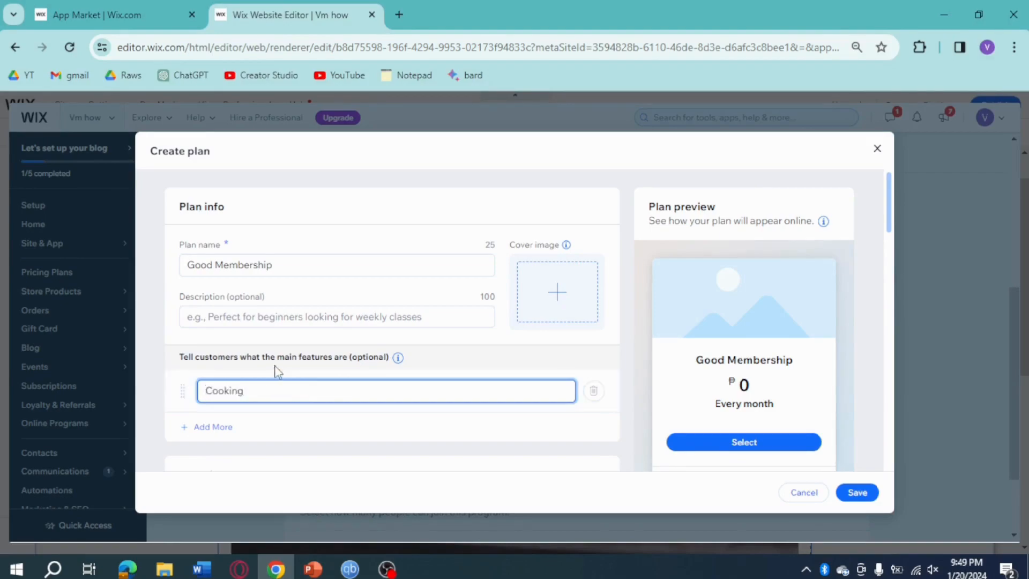
Include Events Memberships and Blog Subscriptions among the plan's benefits.
scroll(731, 381, "down", 3)
scroll(384, 356, "down", 2)
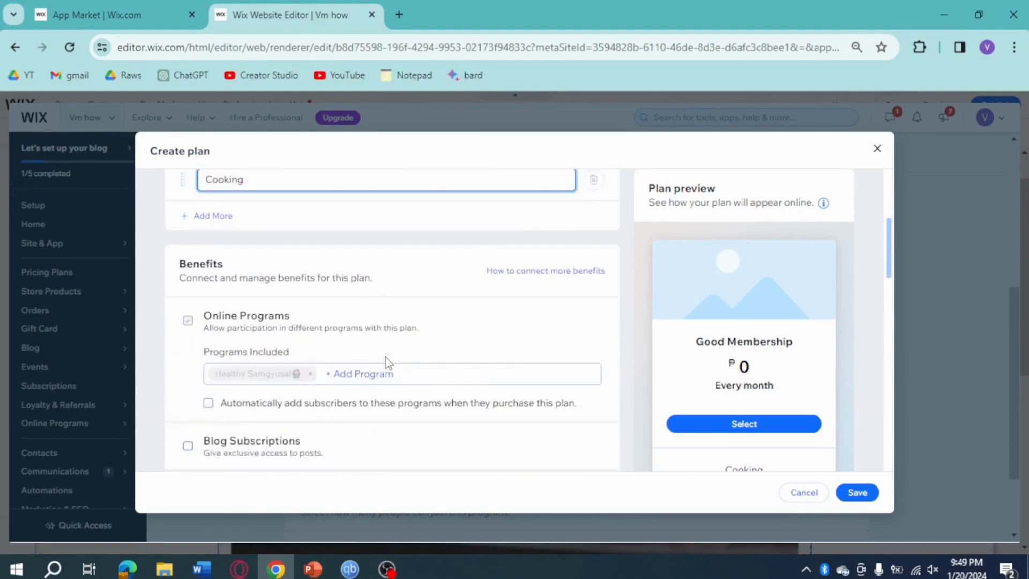
scroll(387, 363, "down", 2)
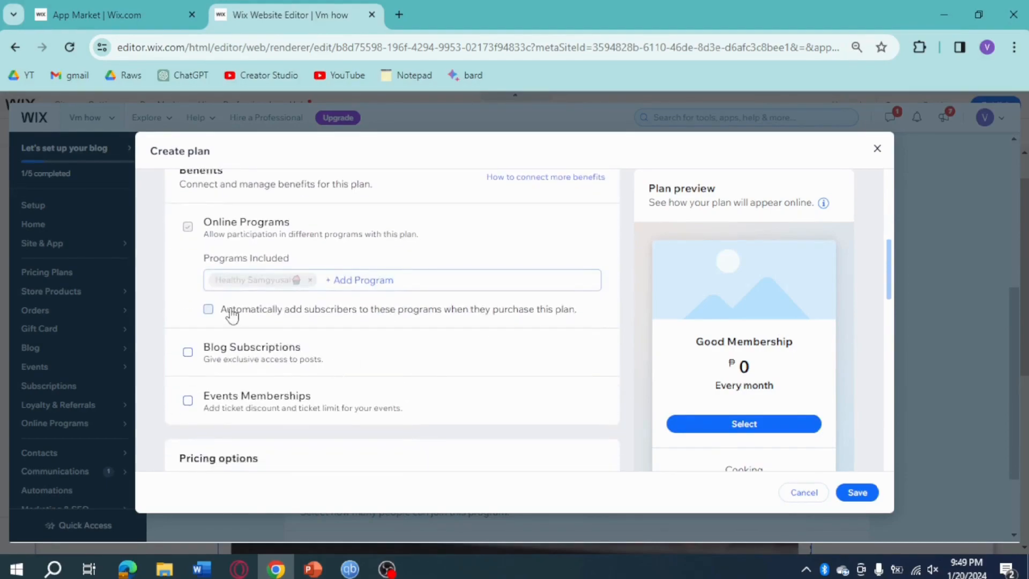
left_click(187, 400)
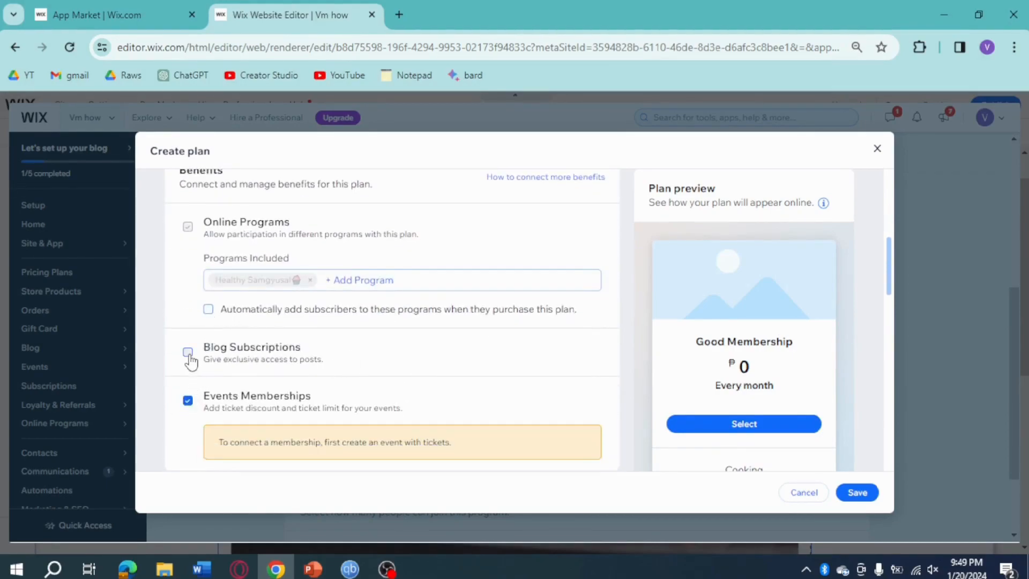
left_click(187, 352)
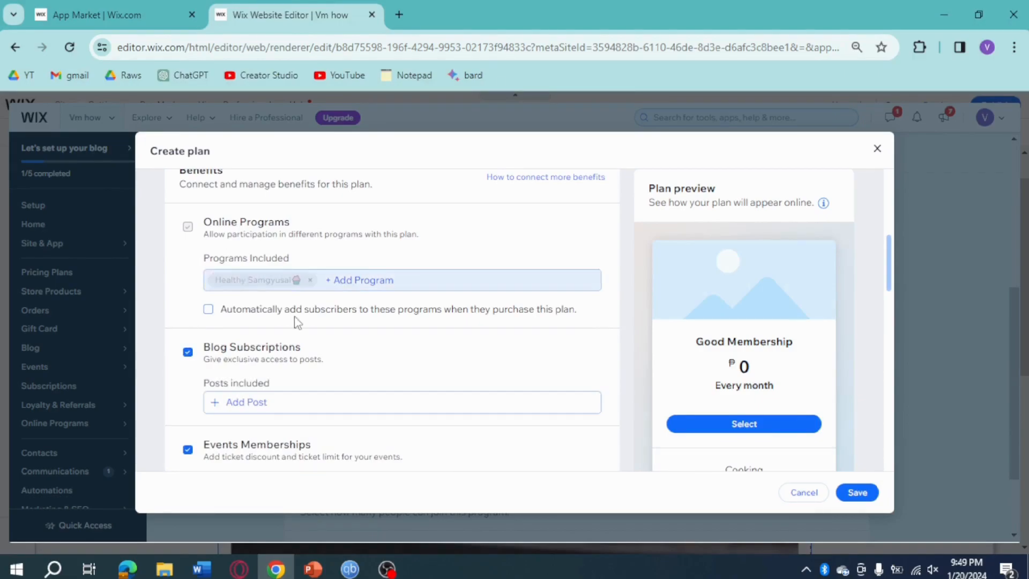
scroll(367, 351, "down", 6)
scroll(368, 352, "up", 6)
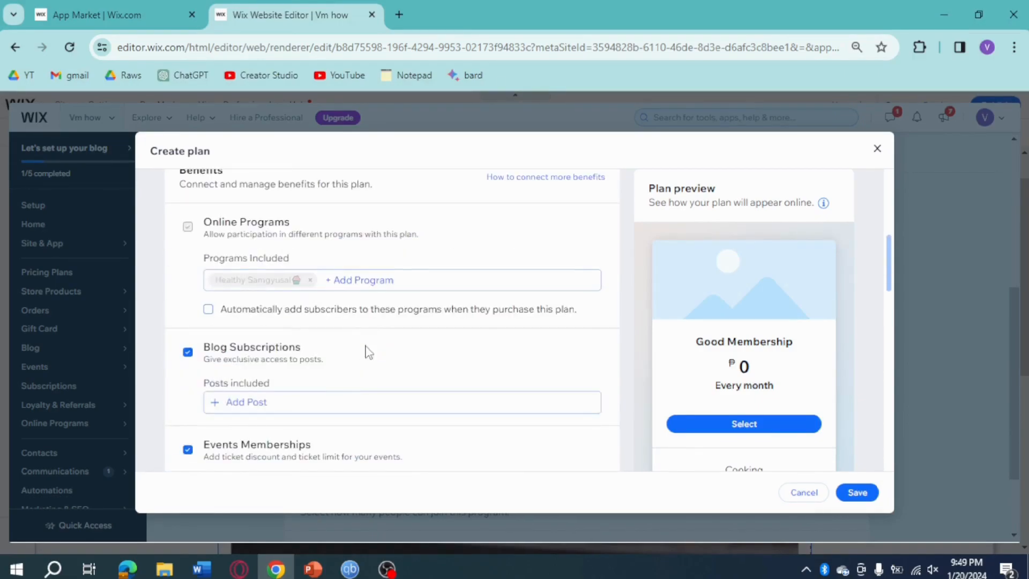
Switch the plan's pricing to a one-time payment and set its price to ₱1000.
scroll(368, 352, "down", 5)
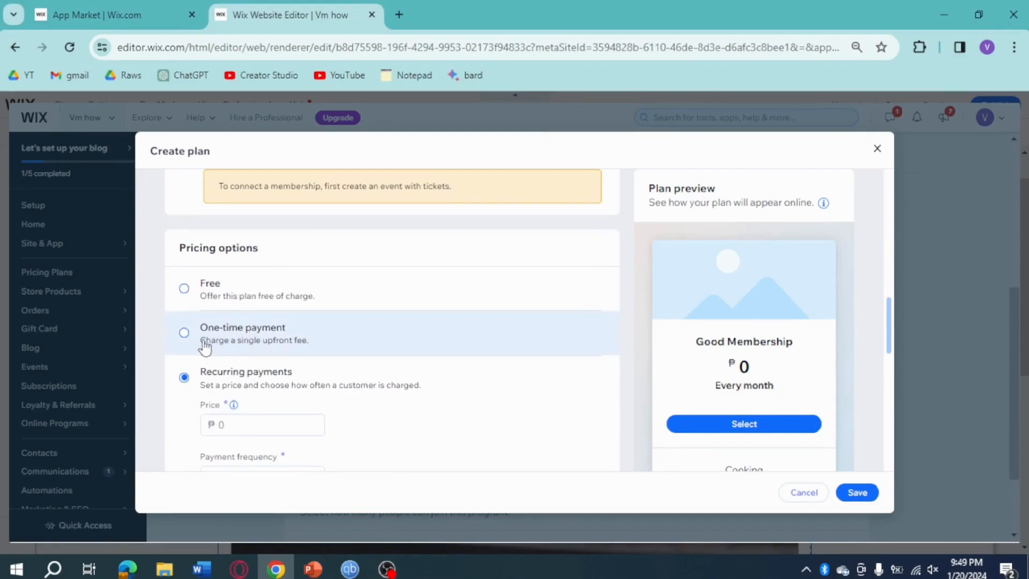
left_click(217, 348)
scroll(259, 336, "down", 2)
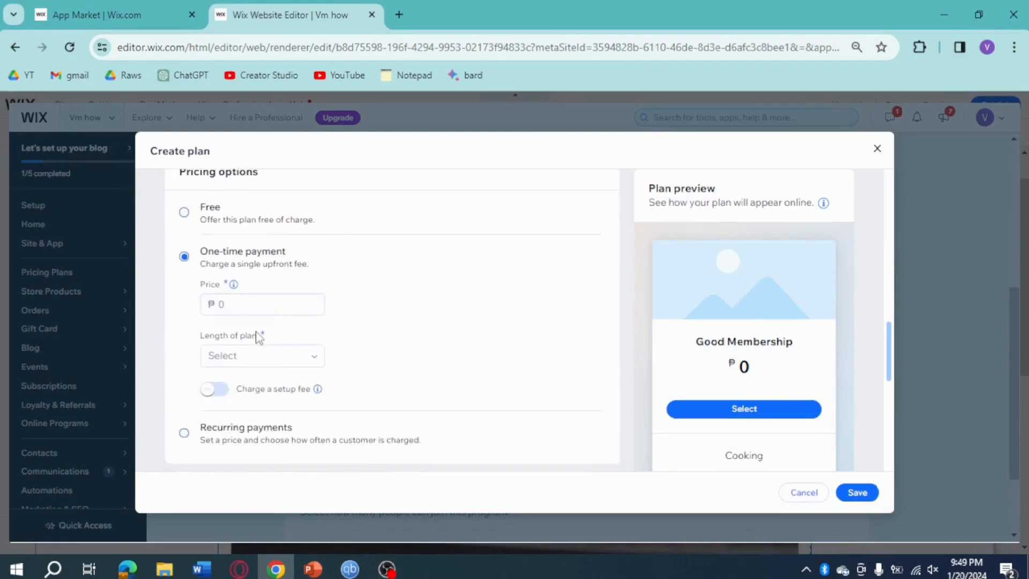
left_click(275, 306)
type("1000")
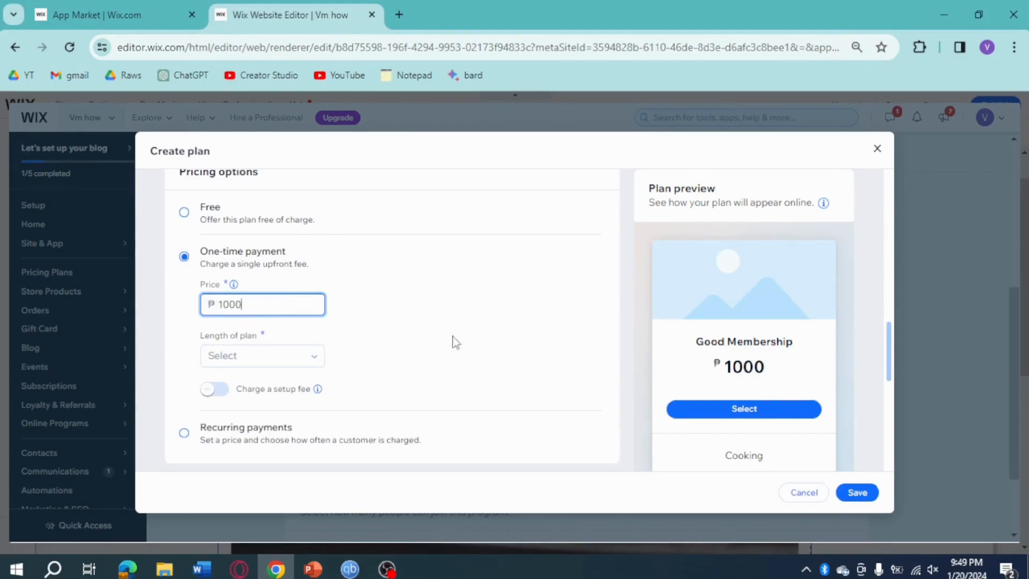
Remove Blog Subscriptions and Events Memberships from the plan's benefits.
scroll(336, 333, "down", 5)
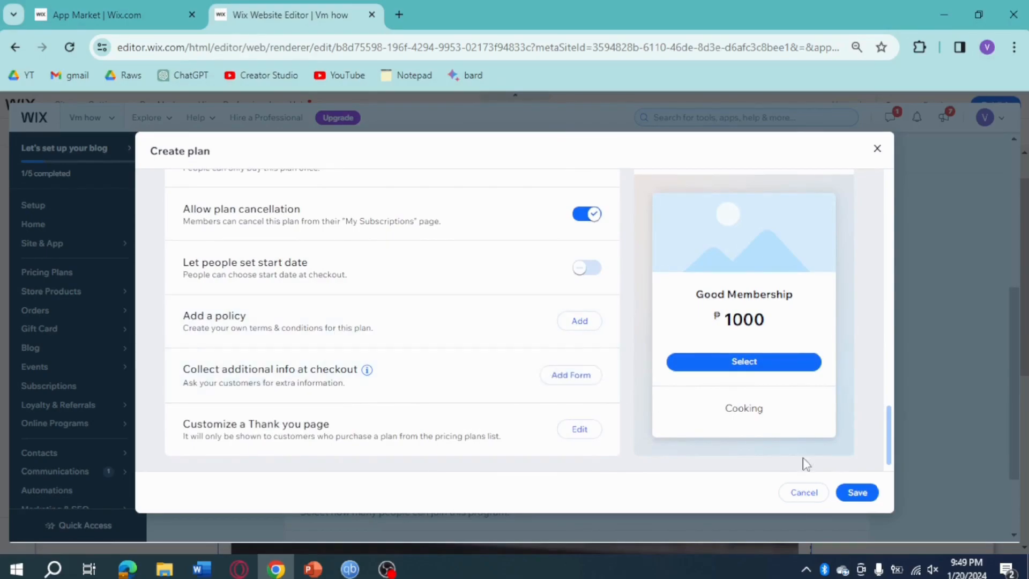
scroll(604, 487, "up", 5)
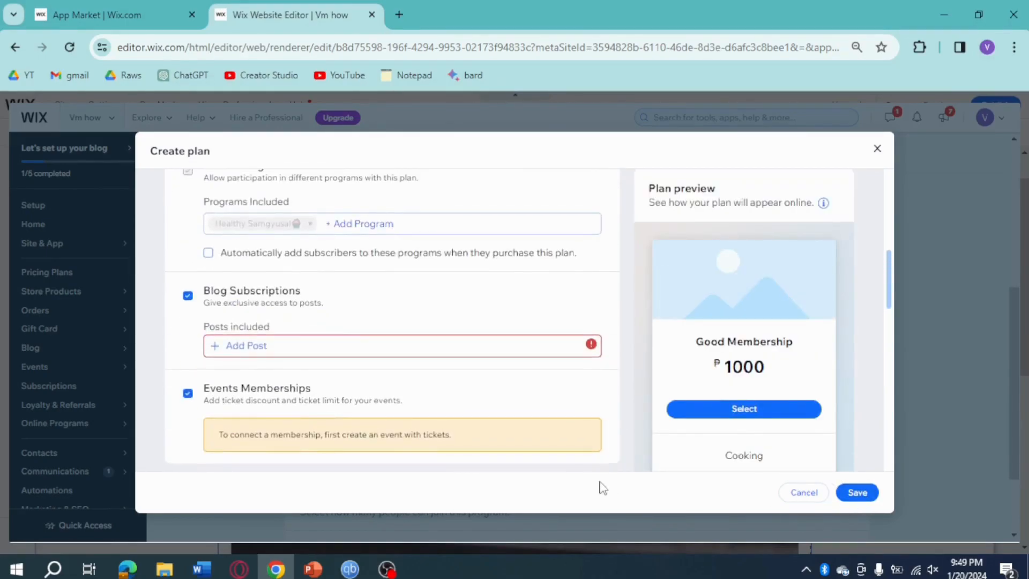
left_click(188, 295)
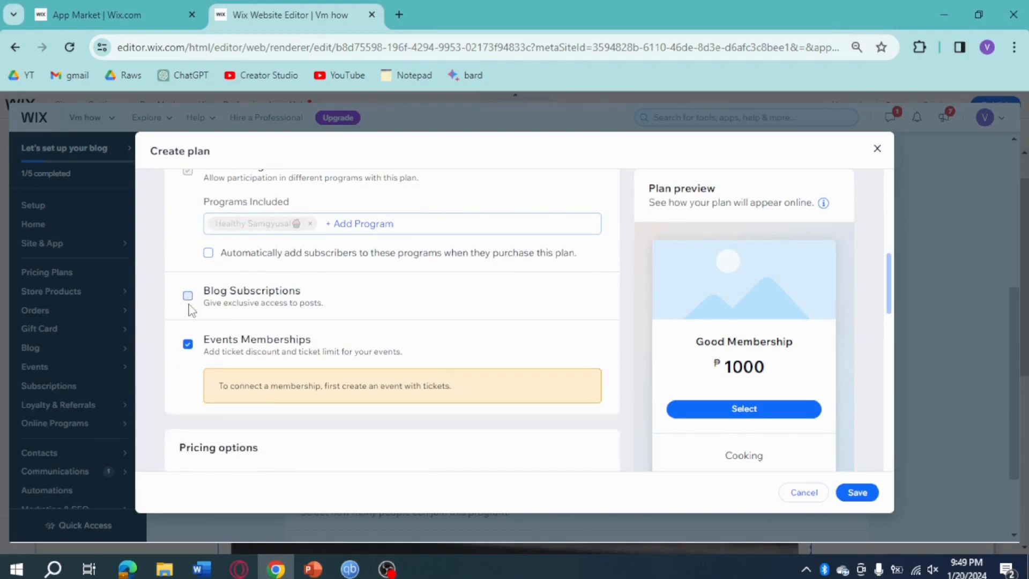
left_click(187, 344)
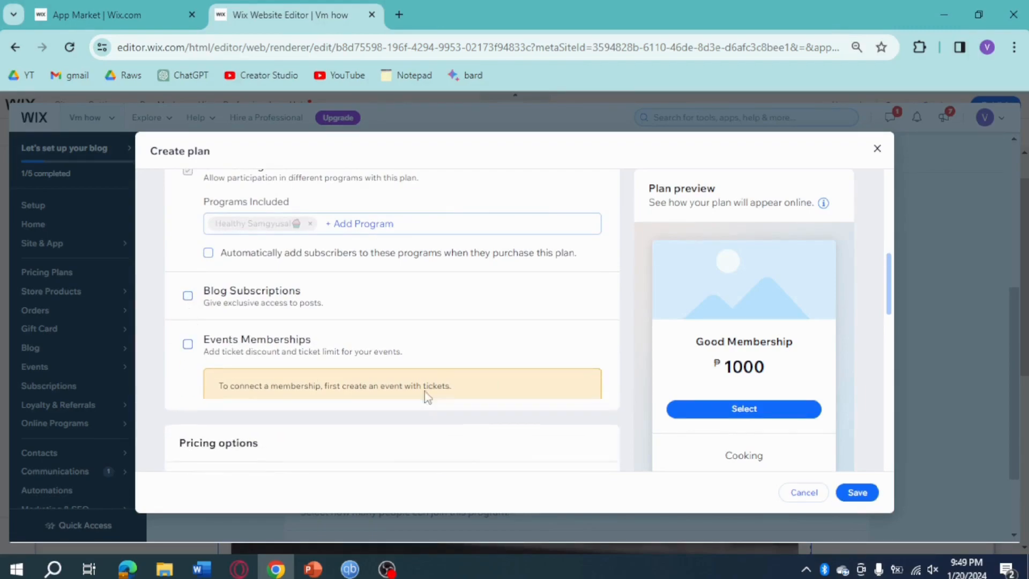
Choose a length for the one-time payment plan and save the plan.
left_click(857, 491)
left_click(272, 324)
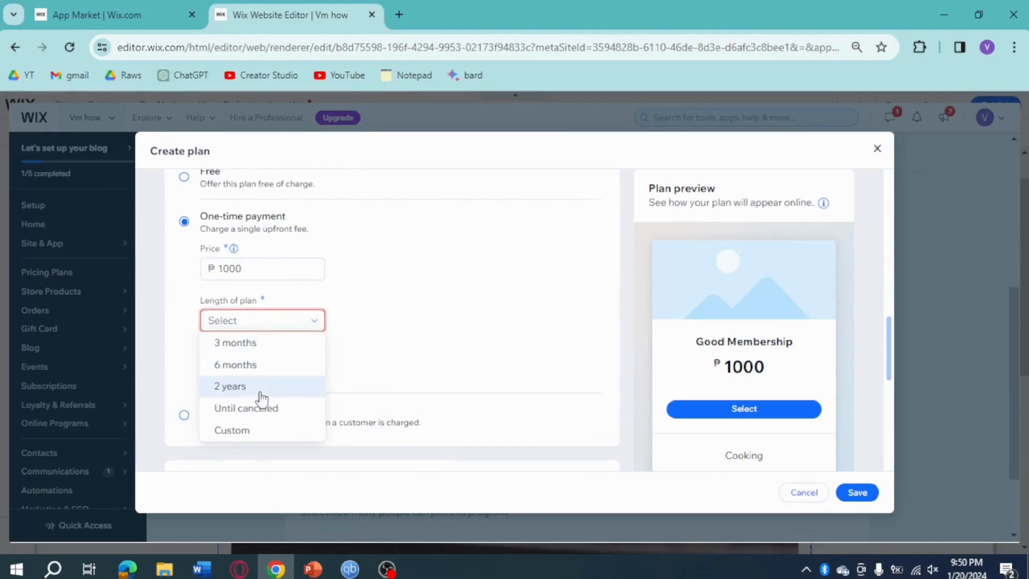
left_click(288, 355)
left_click(846, 493)
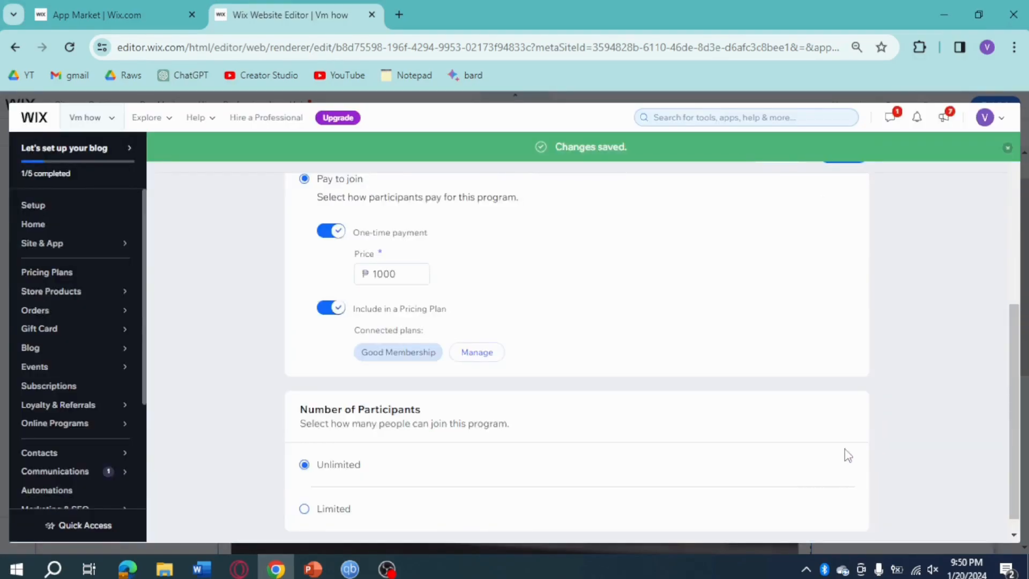
Save the program's pricing and visibility settings and return to the Healthy Samgyusal program overview.
scroll(665, 349, "up", 5)
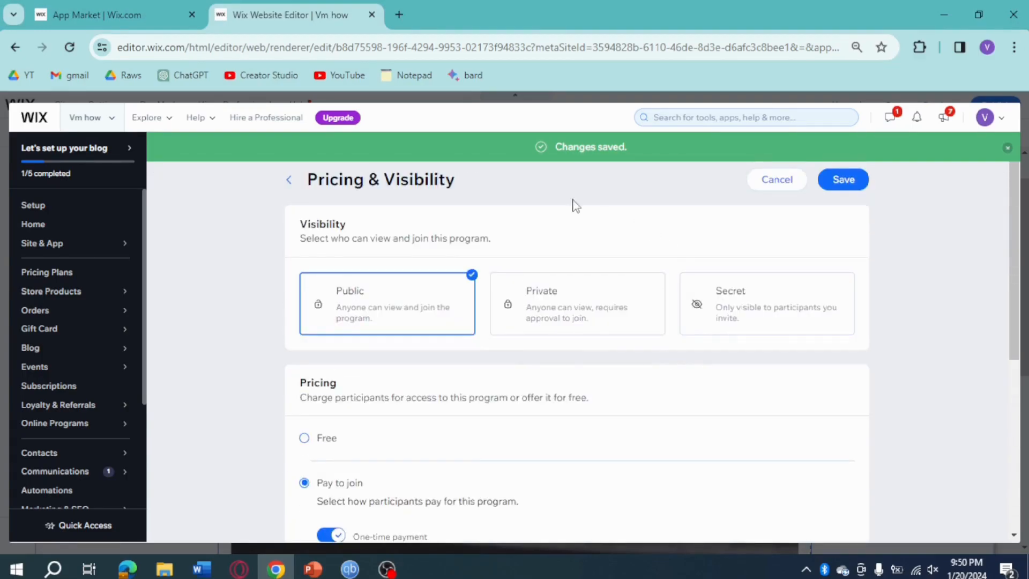
left_click(849, 190)
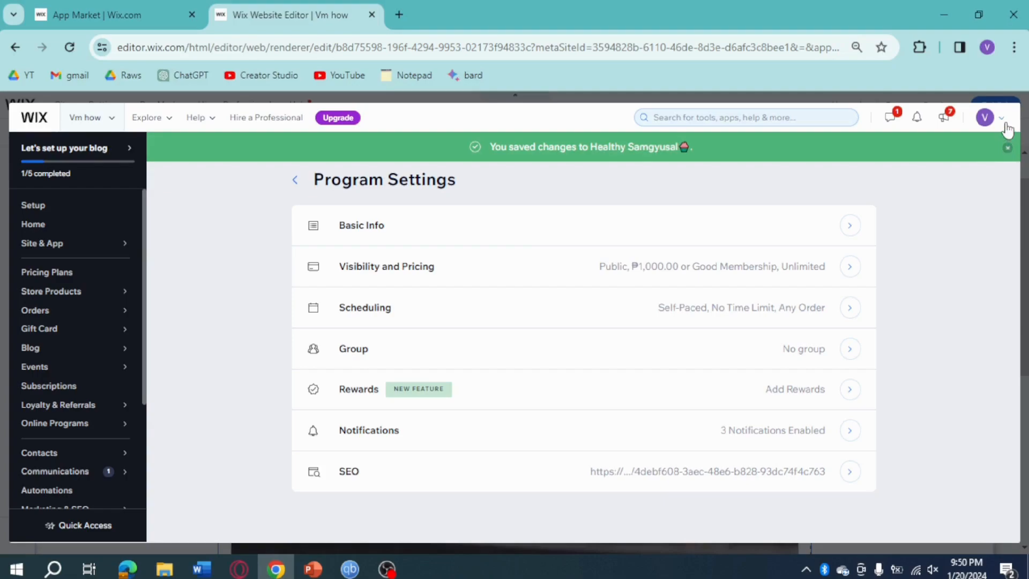
mouse_move(1007, 129)
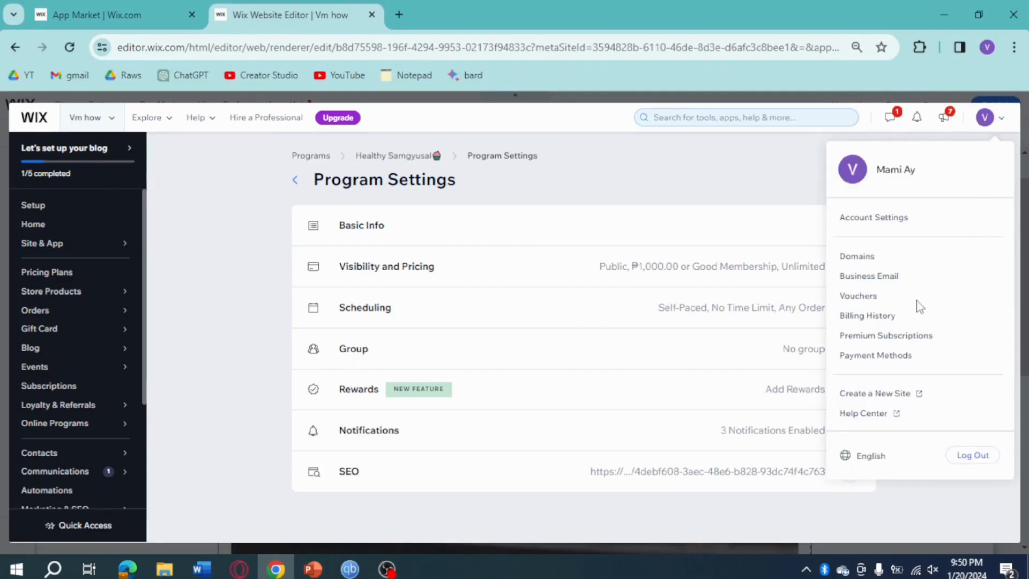
left_click(293, 184)
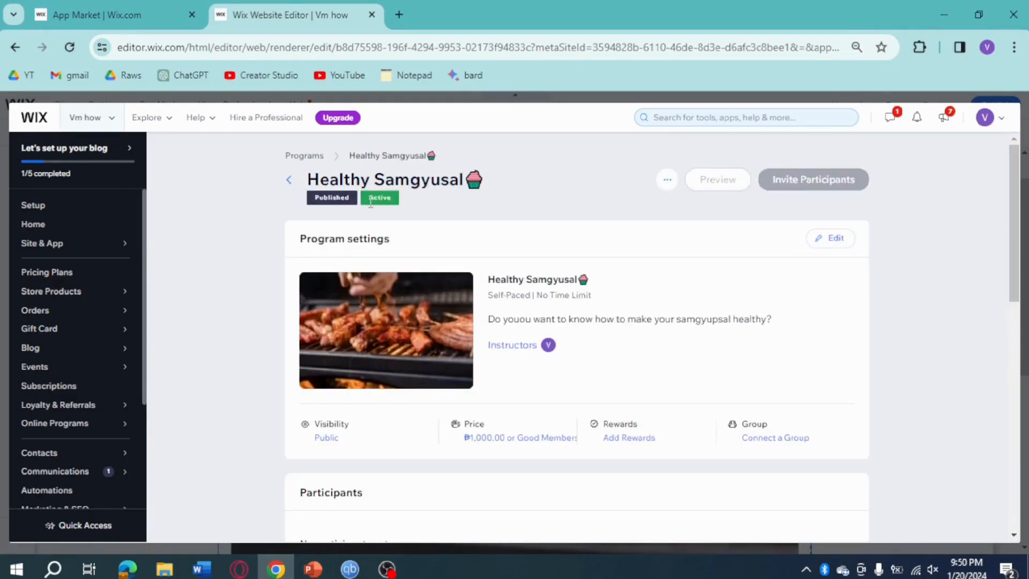
left_click(418, 287)
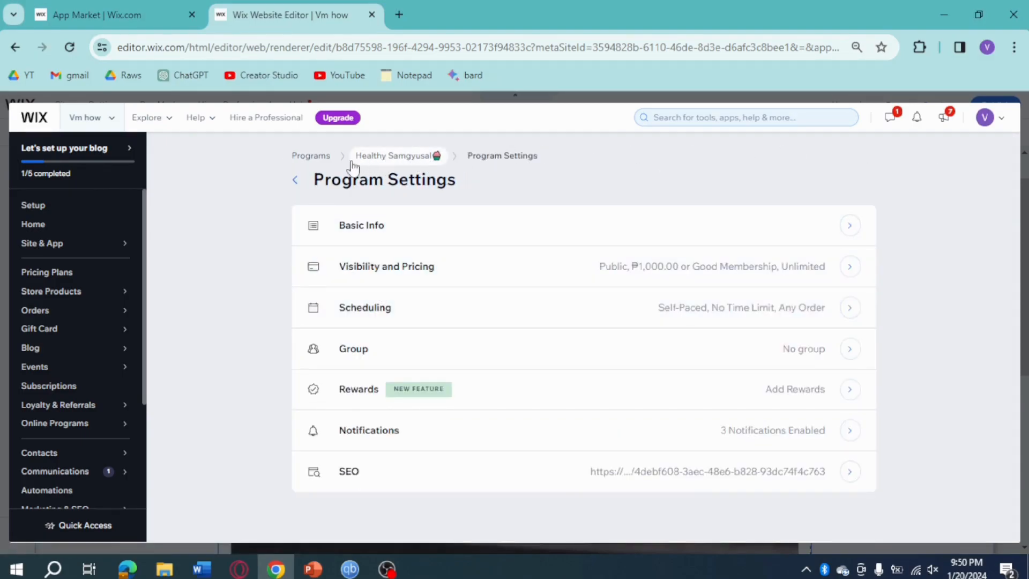
left_click(294, 179)
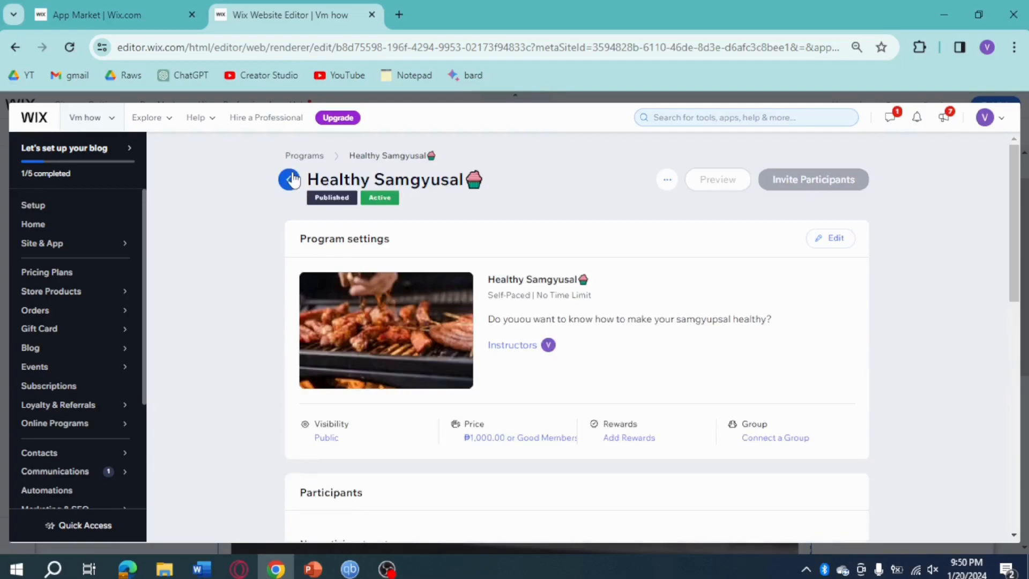